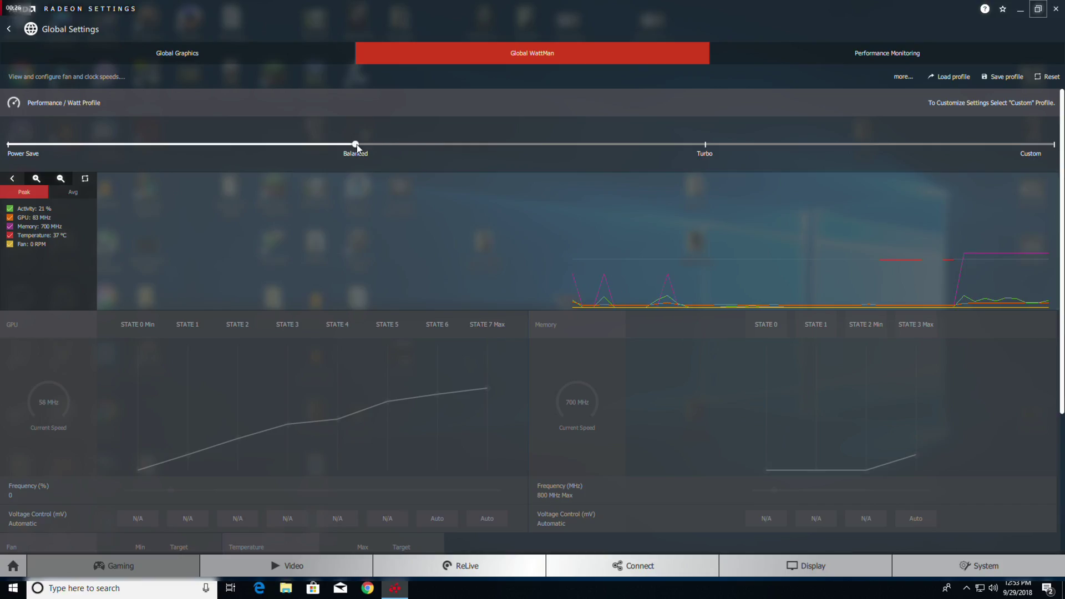
Step: Switch WattMan to a Custom profile and enable manual voltage control
left_click(1033, 155)
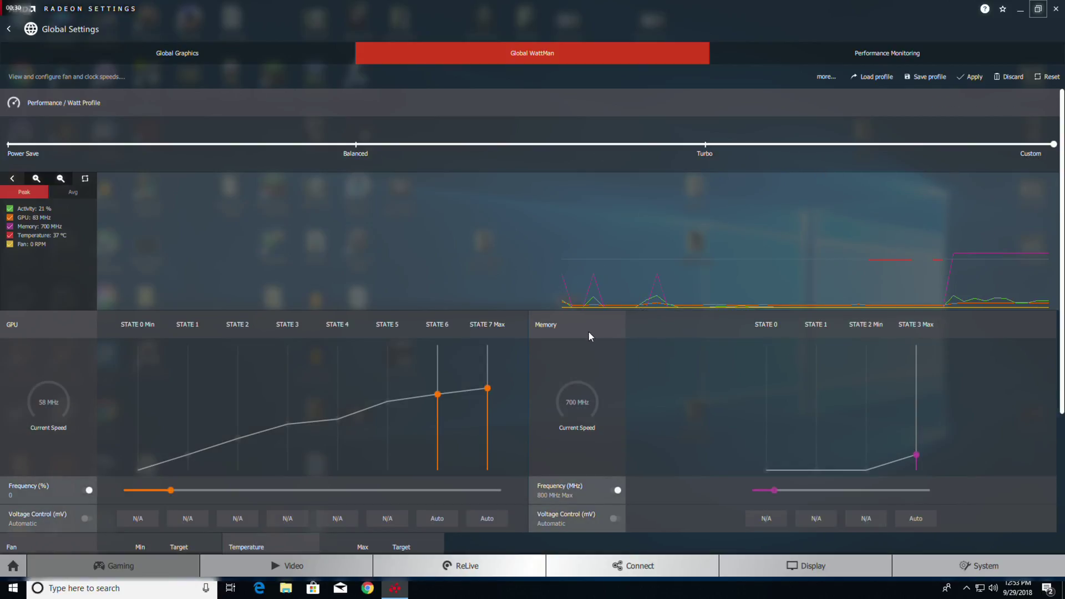
scroll(593, 360, "down", 2)
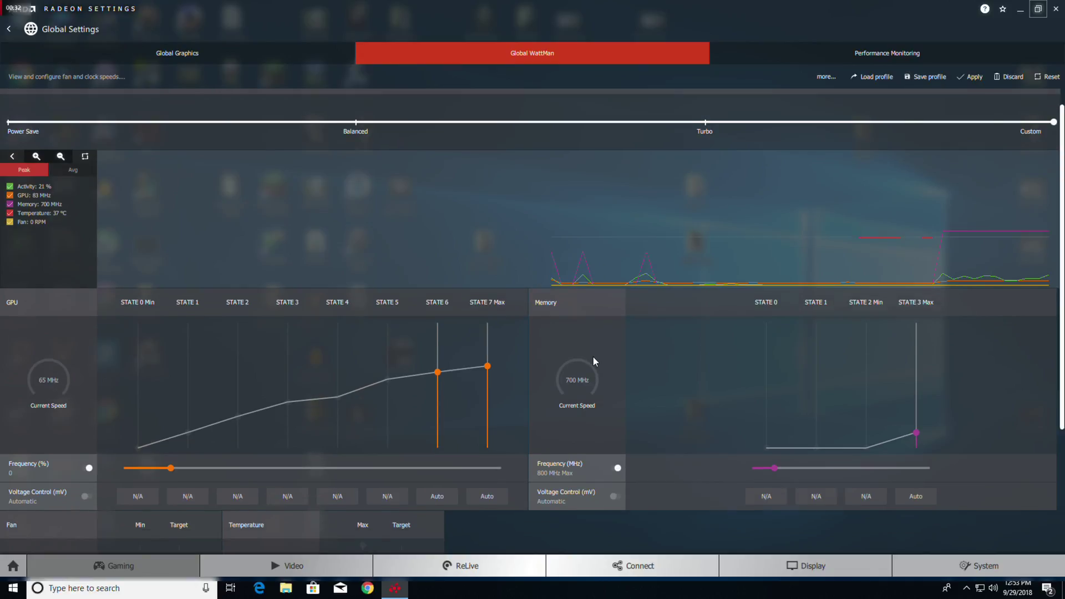
scroll(593, 362, "down", 2)
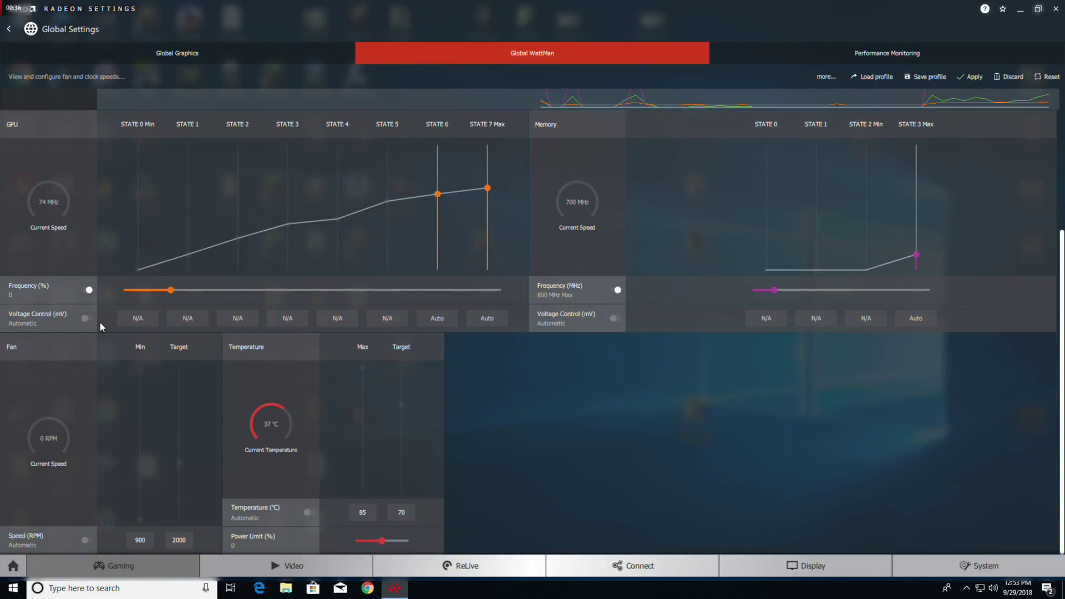
left_click(84, 318)
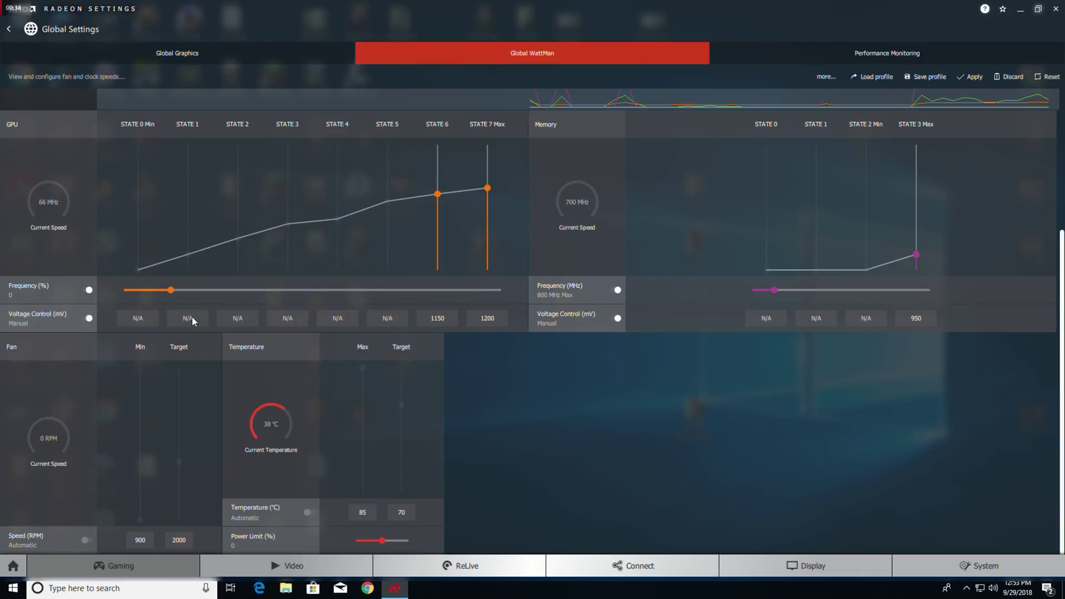
Step: Set State 7/6 voltages to 1150/1125 mV, raise memory to 900 MHz, and make temperature manual
left_click(479, 324)
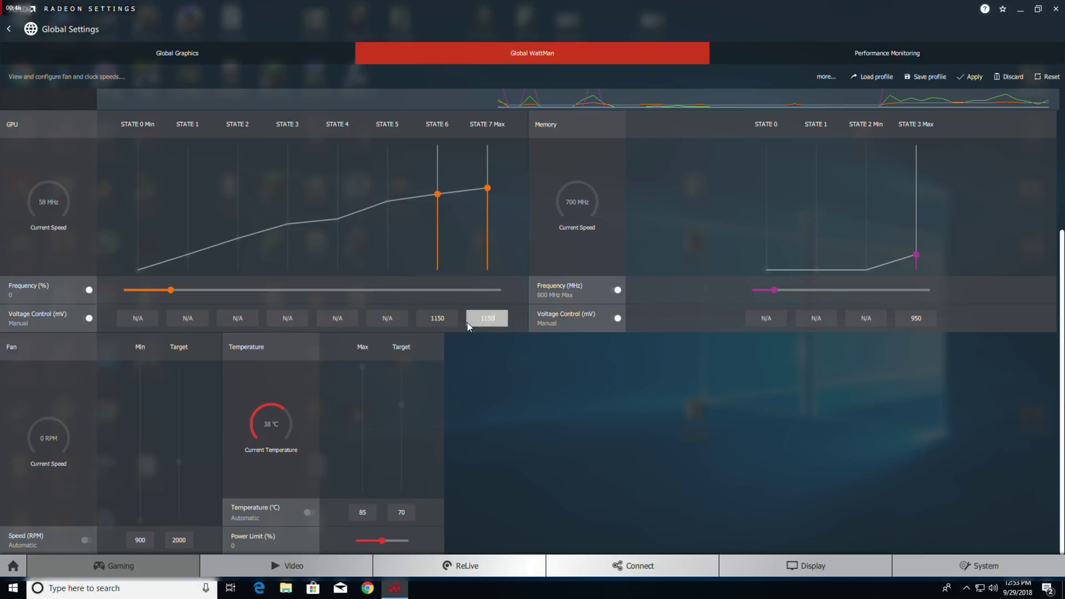
left_click(452, 324)
type("1")
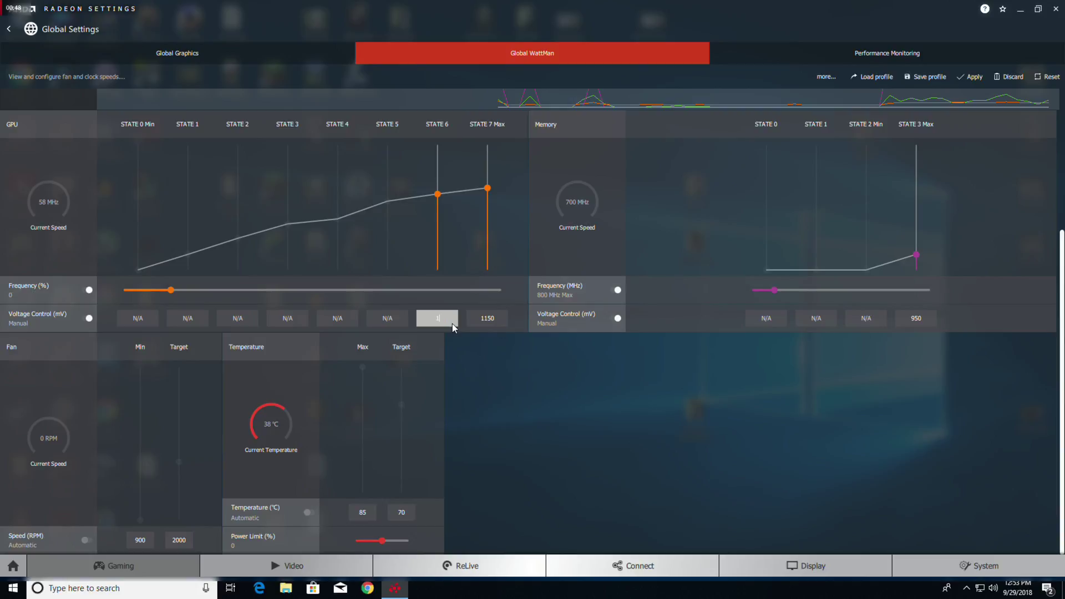
type("125")
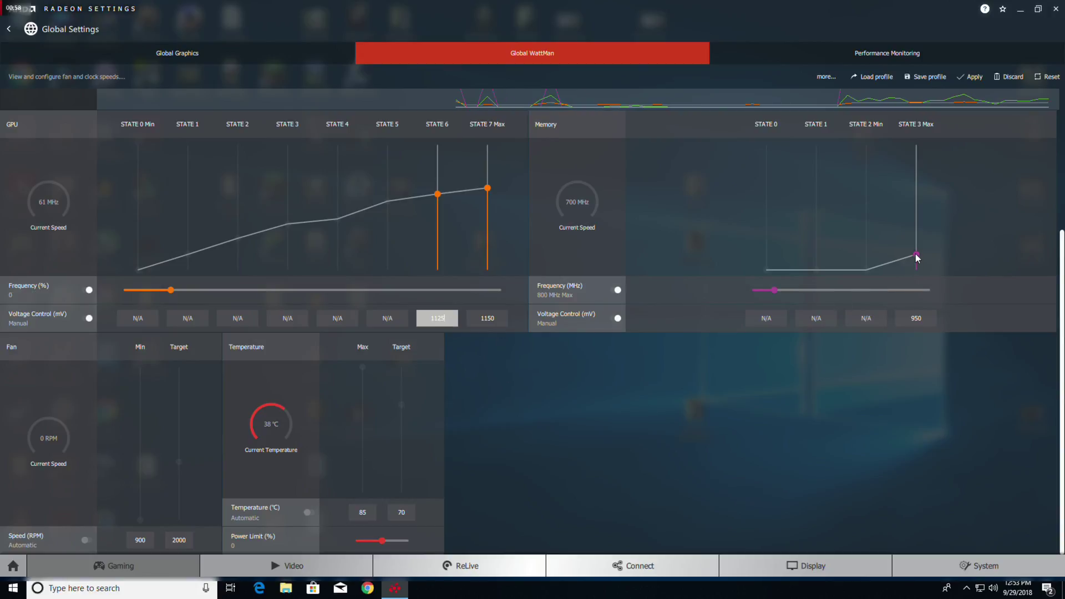
left_click_drag(915, 255, 921, 238)
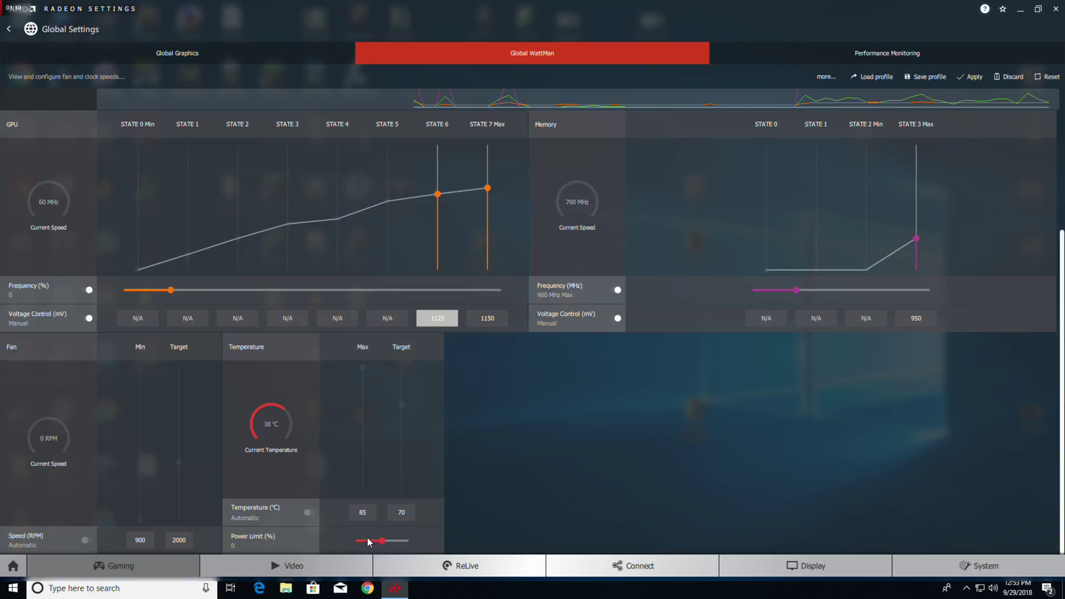
left_click(308, 512)
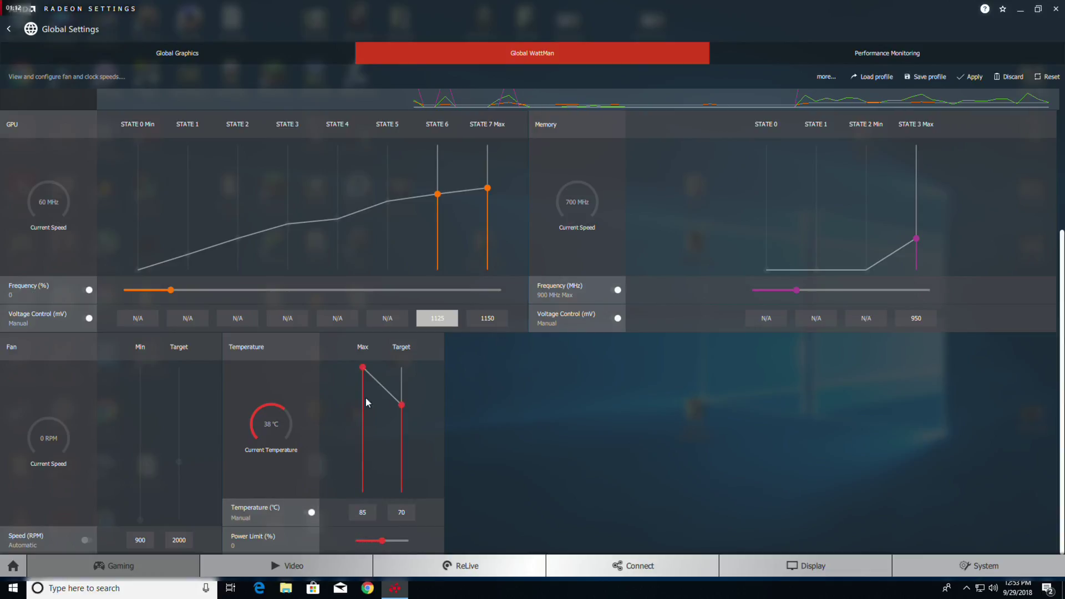
Step: Set temperature max 80 °C and target 65 °C, power limit 50%, then apply
left_click_drag(362, 368, 402, 418)
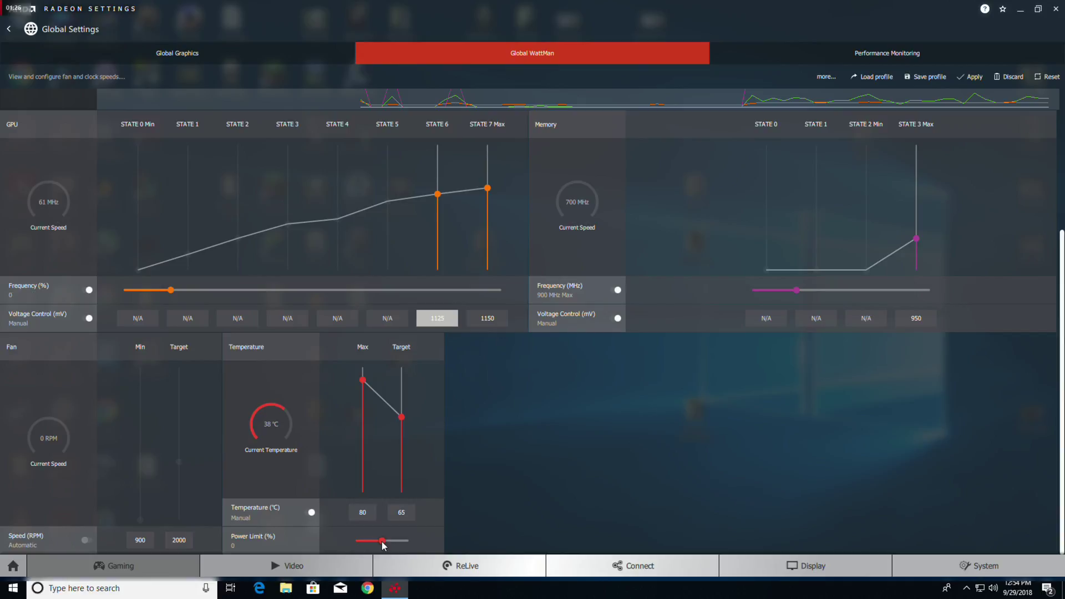
left_click_drag(383, 546, 411, 547)
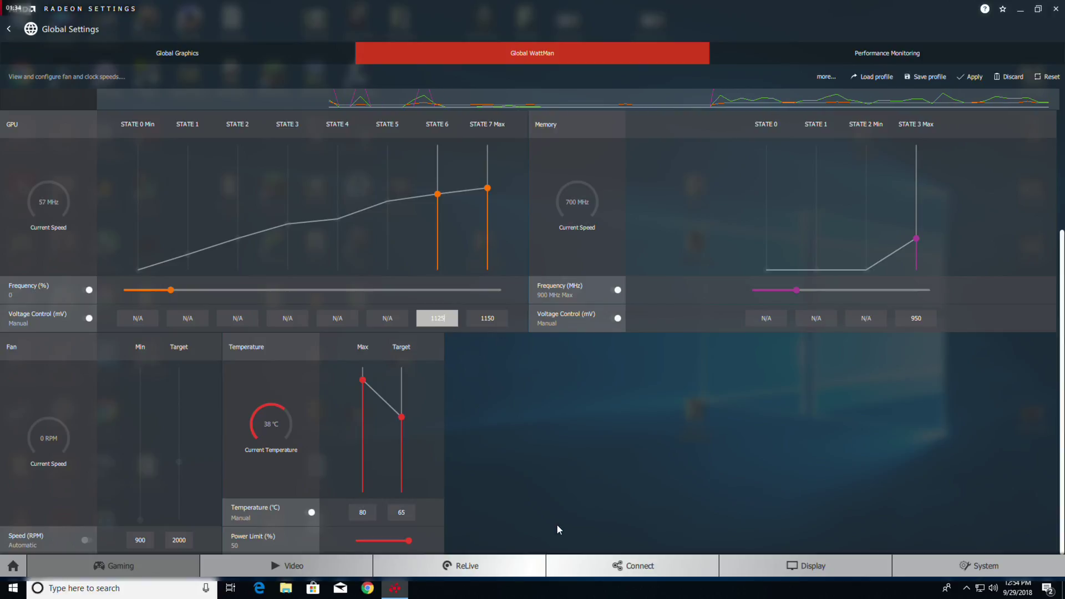
left_click(975, 78)
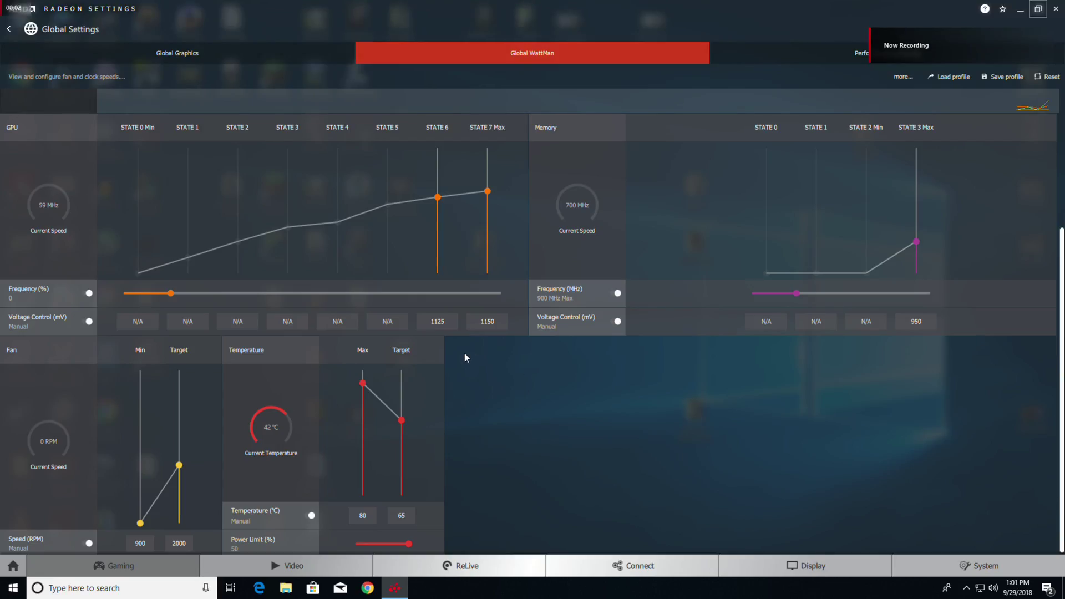
Step: Set the State 6 voltage to 1100 mV and State 7 to 1125 mV
left_click(443, 325)
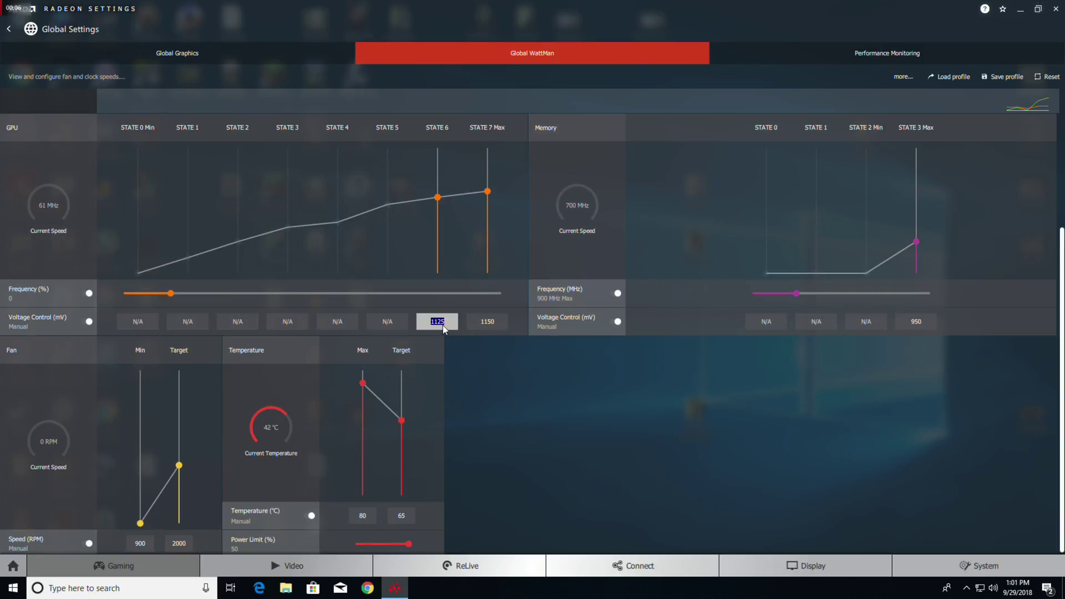
type("1100")
left_click(491, 326)
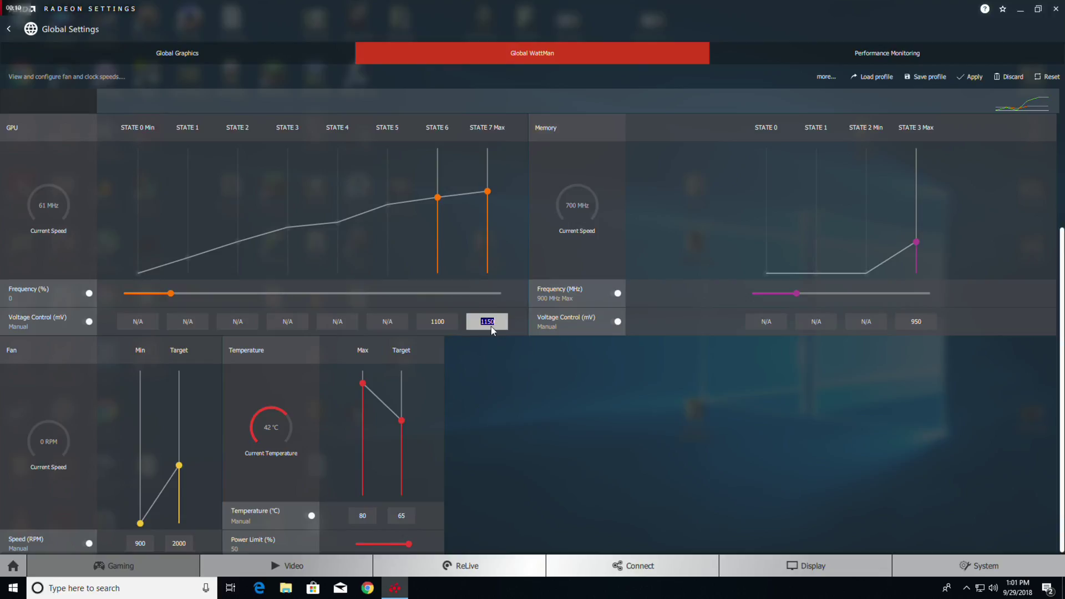
type("1")
Step: Raise the memory maximum to 920 MHz and GPU frequency to +2%, then apply
left_click_drag(917, 240, 919, 238)
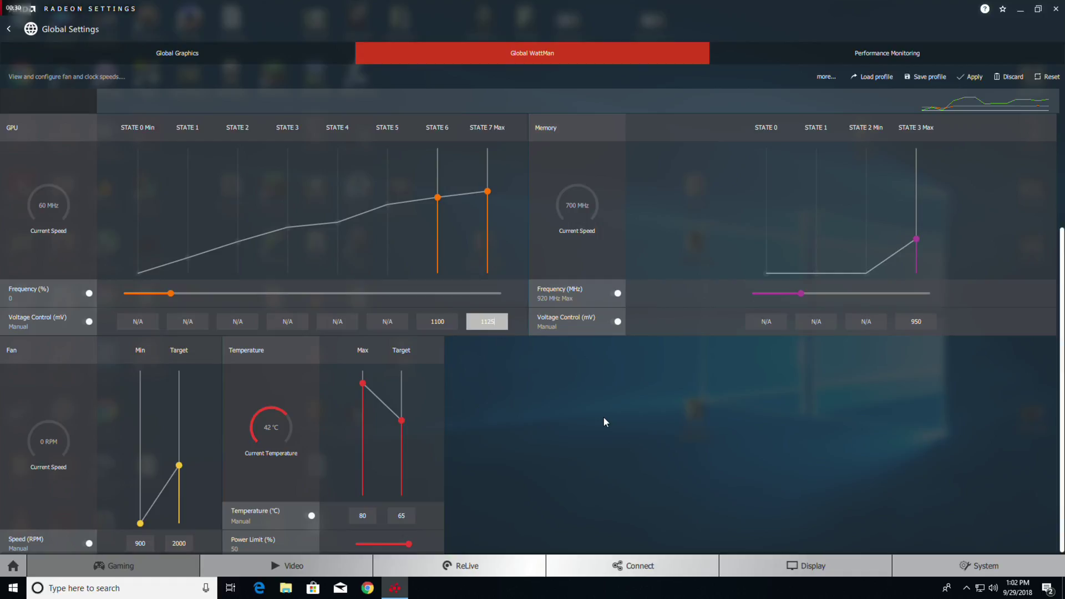
scroll(604, 422, "down", 1)
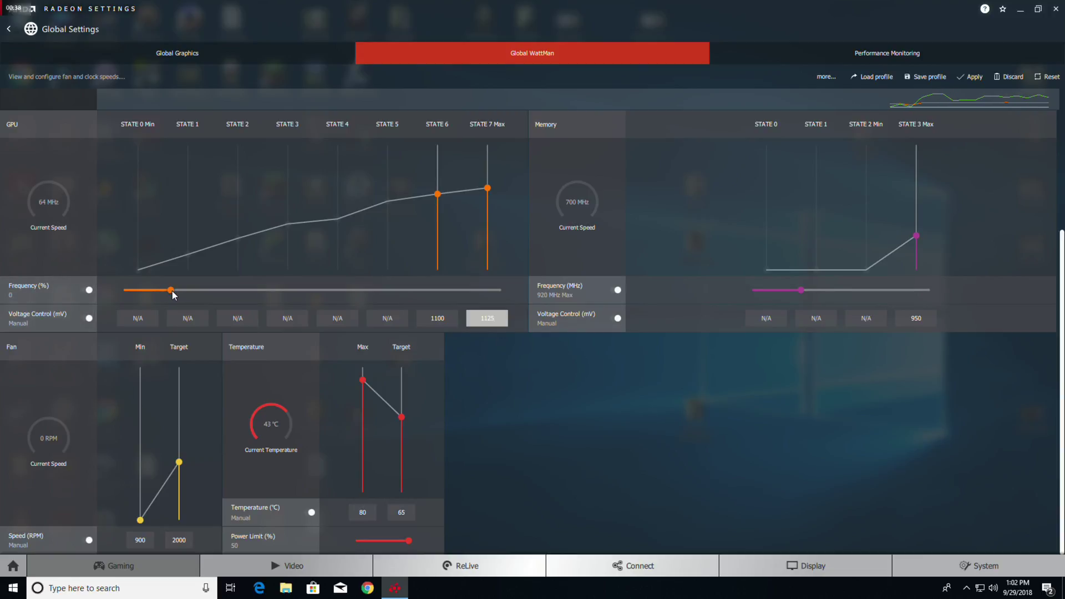
left_click_drag(172, 292, 195, 297)
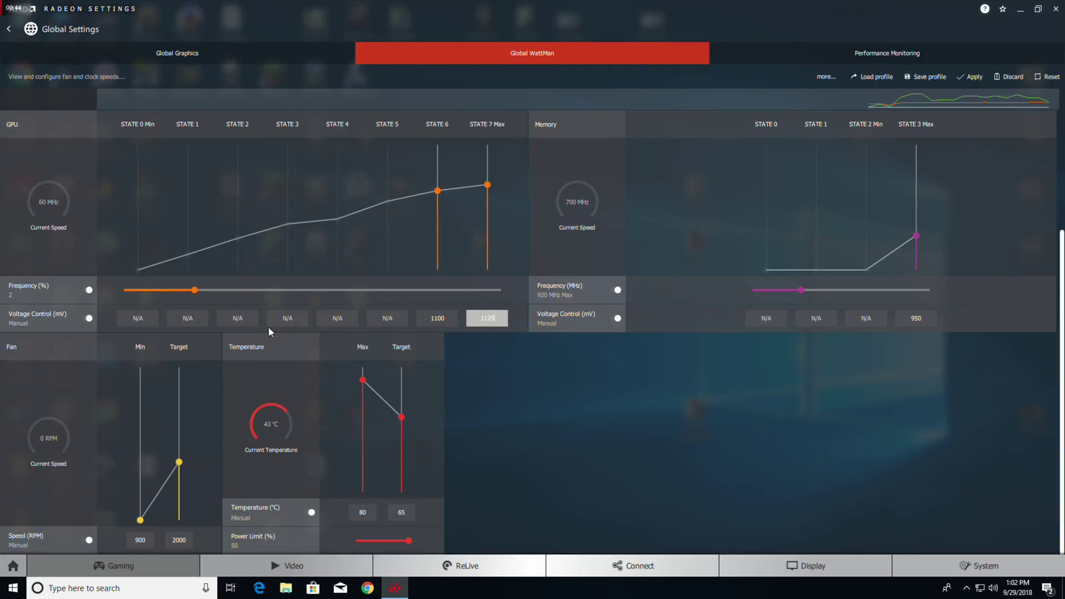
left_click(968, 80)
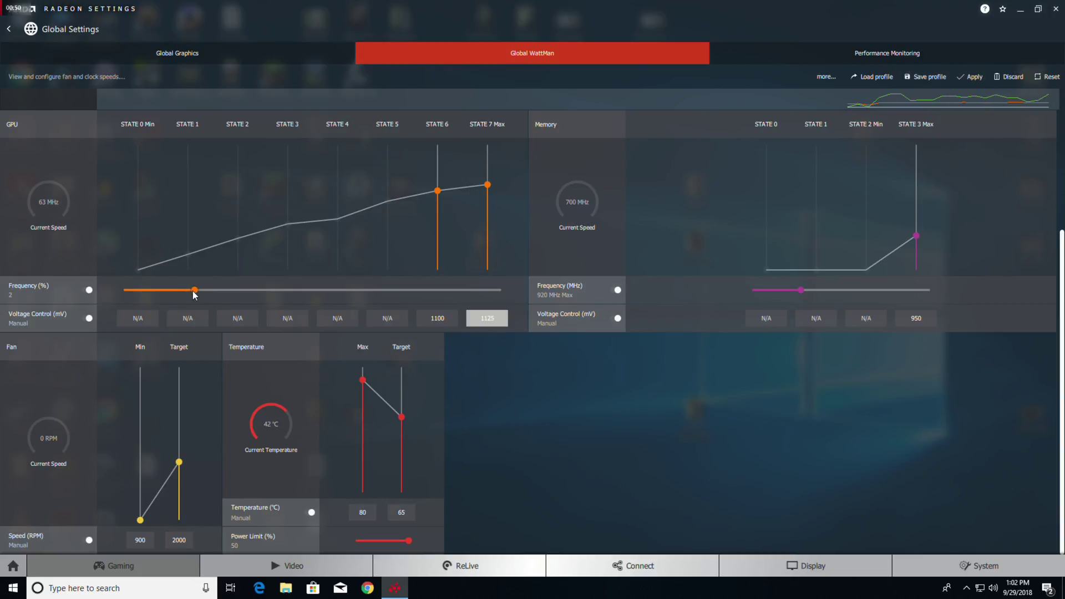
mouse_move(194, 294)
left_mouse_down()
mouse_move(167, 300)
mouse_move(194, 299)
left_mouse_up()
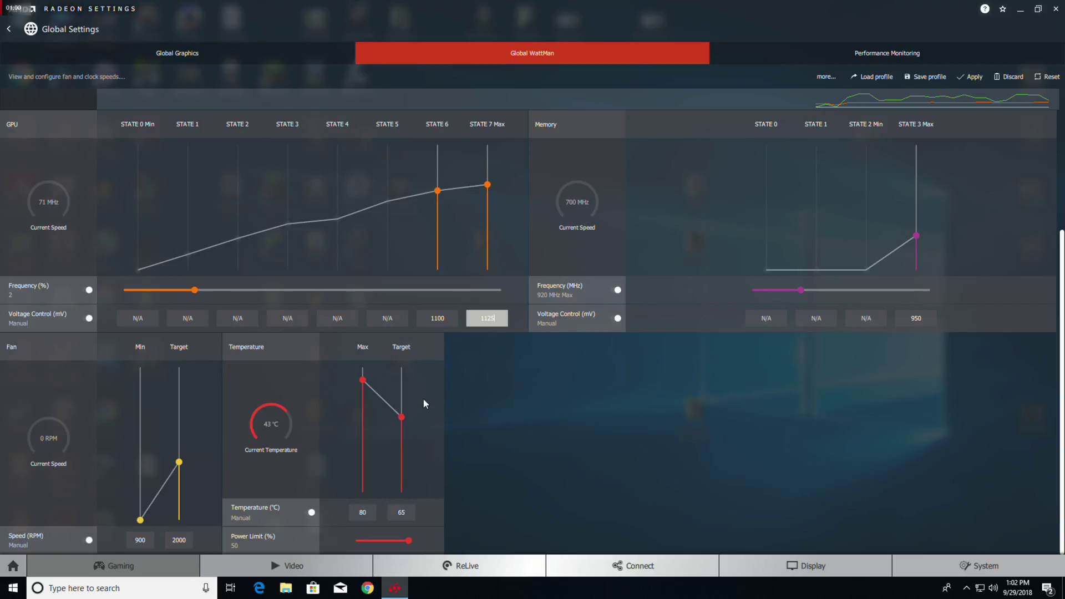
left_click(970, 80)
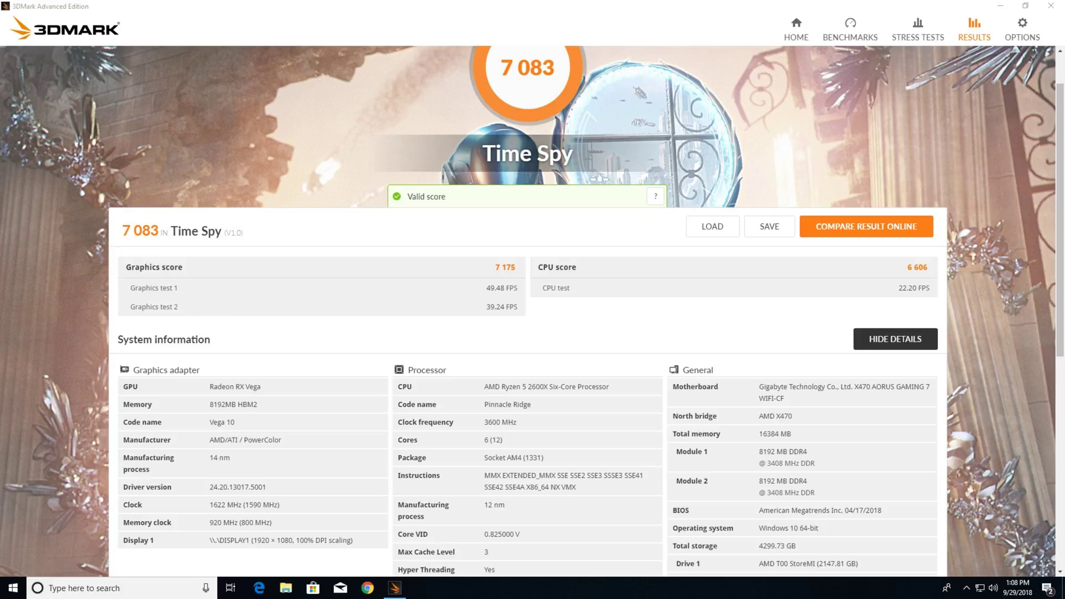
Step: Scroll the Time Spy result (7 083 overall, 7 175 graphics) down through its monitoring charts
scroll(664, 333, "down", 8)
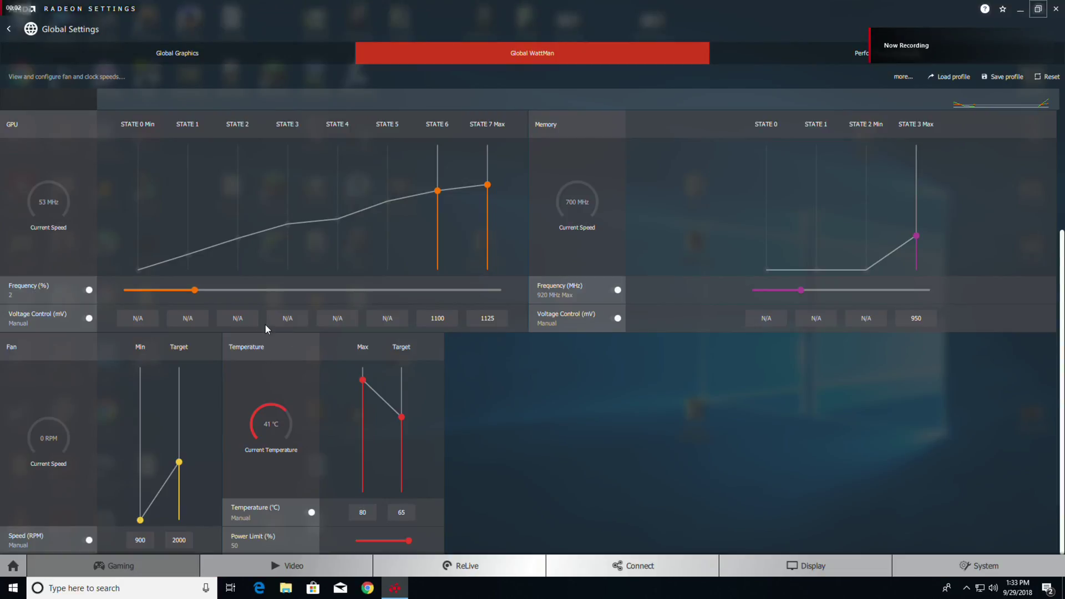
Step: Apply State 7 at 1100 mV, GPU frequency +4% and memory maximum 930 MHz
double_click(487, 319)
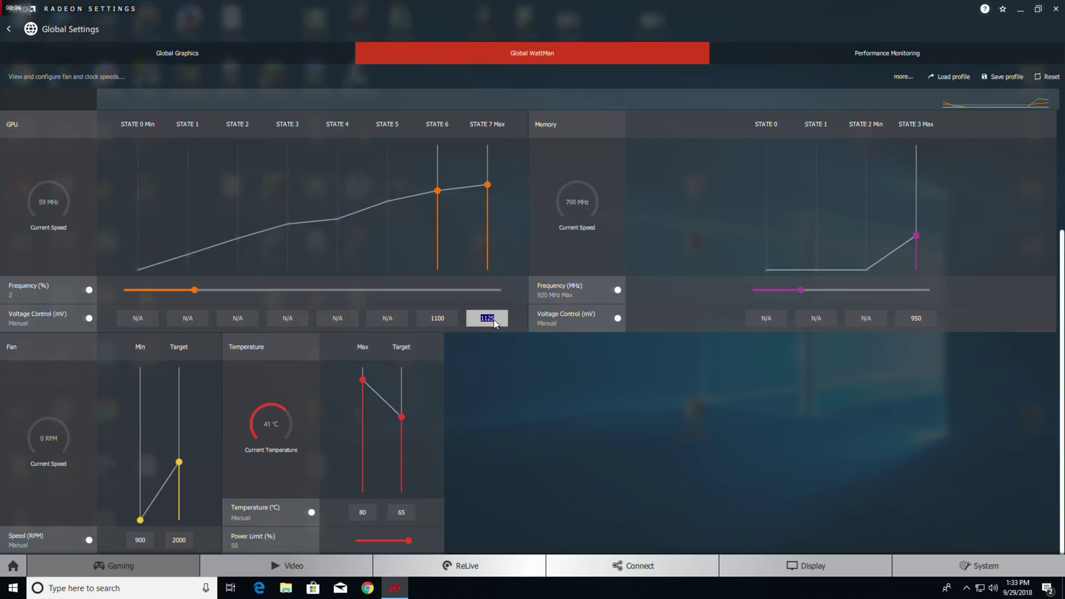
type("1")
left_click_drag(196, 293, 219, 295)
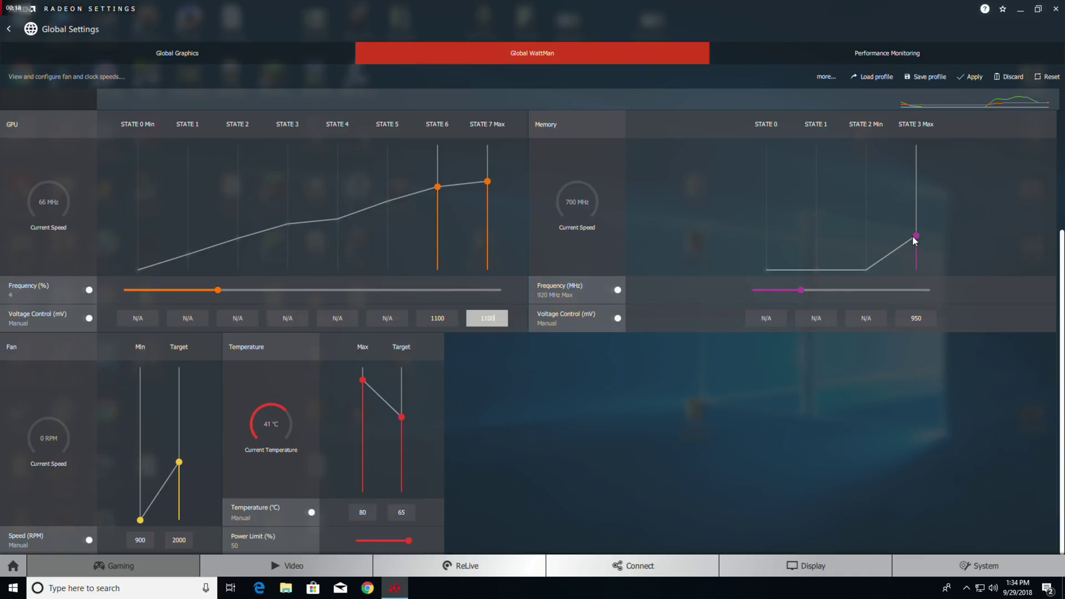
left_click_drag(914, 238, 919, 230)
left_click_drag(920, 234, 920, 233)
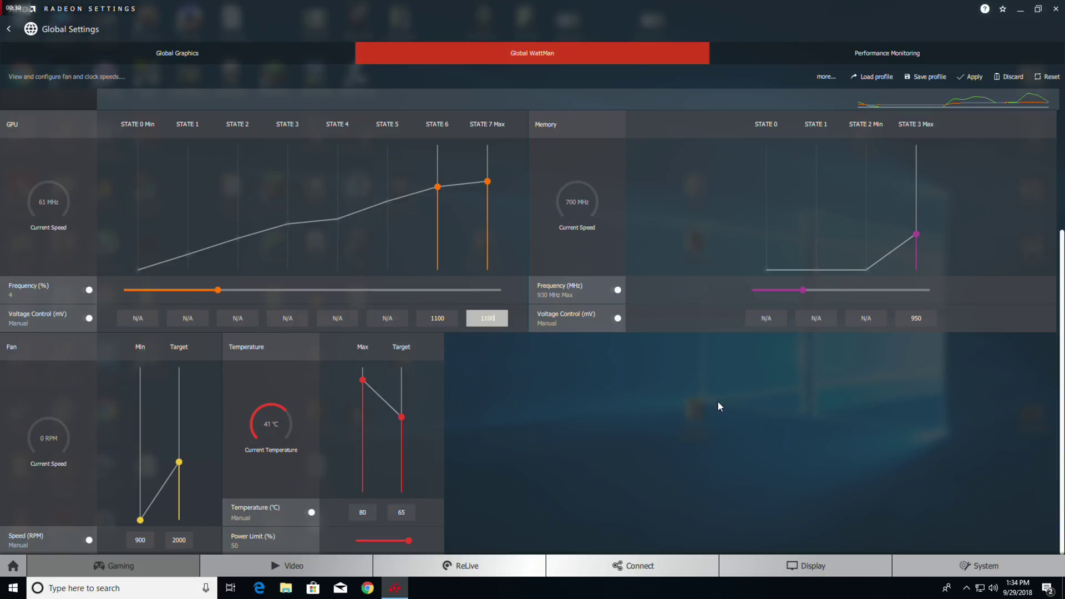
key("Return")
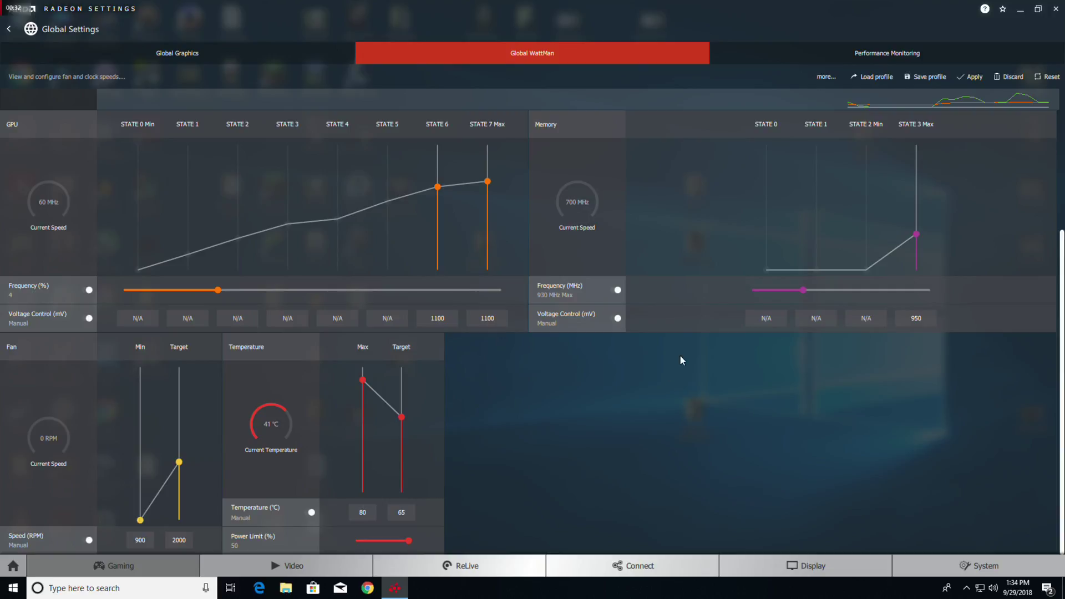
left_click(977, 79)
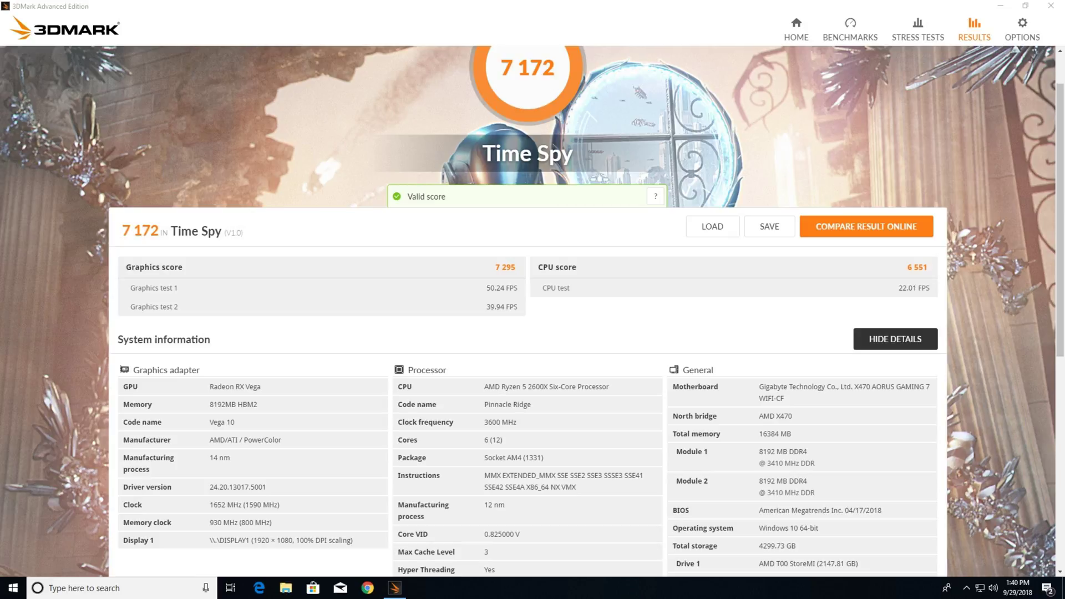
Step: Scroll the 7 172 Time Spy result down to its monitoring charts
scroll(527, 311, "down", 10)
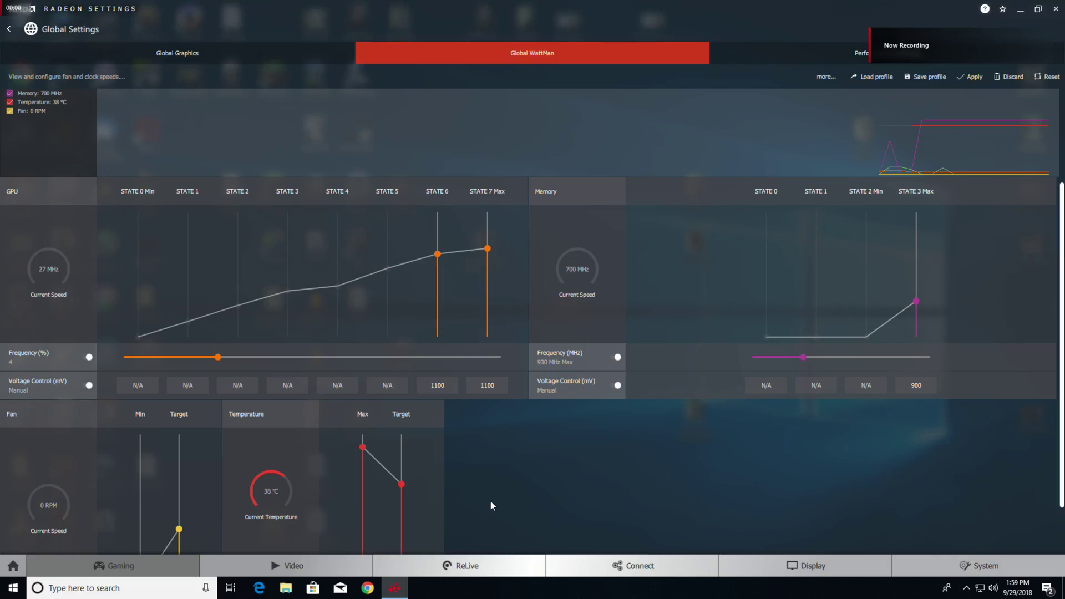
Step: Drag the GPU Frequency (%) slider to 6 and apply it in WattMan
scroll(490, 500, "down", 1)
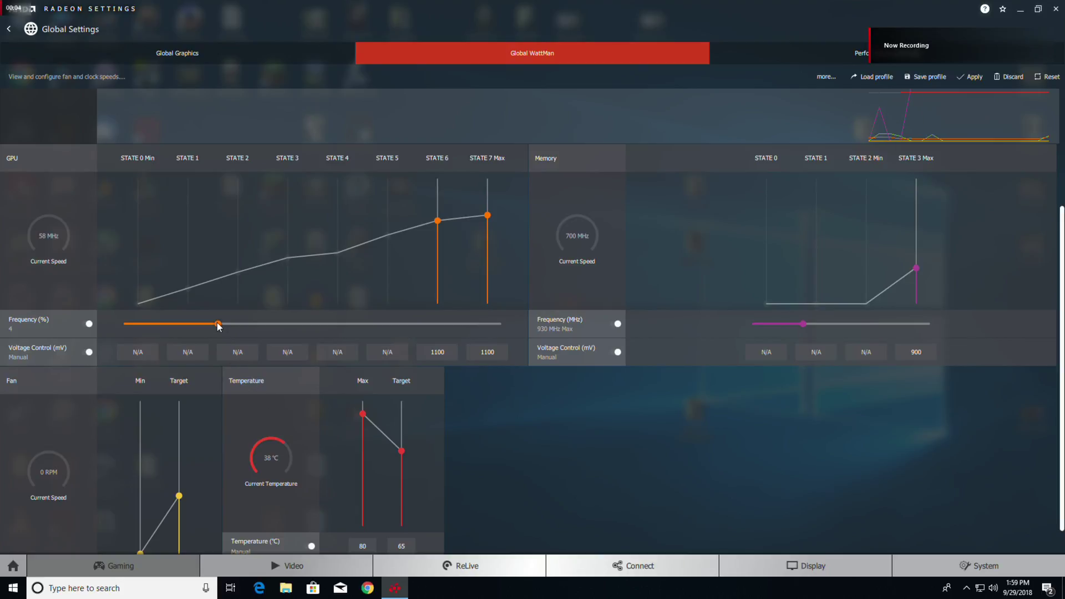
left_click_drag(217, 324, 238, 324)
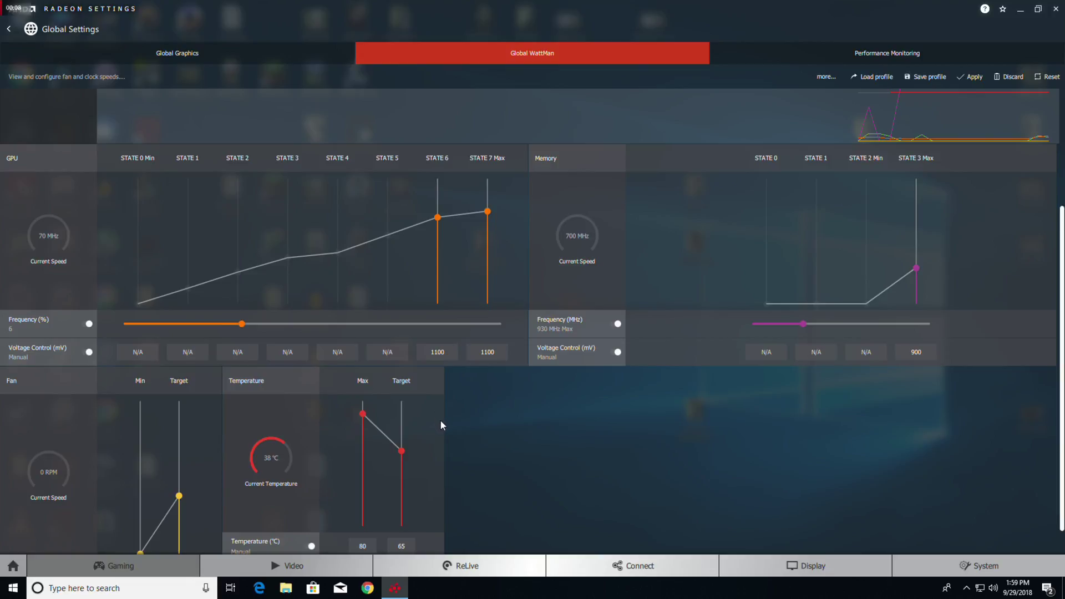
scroll(533, 429, "down", 1)
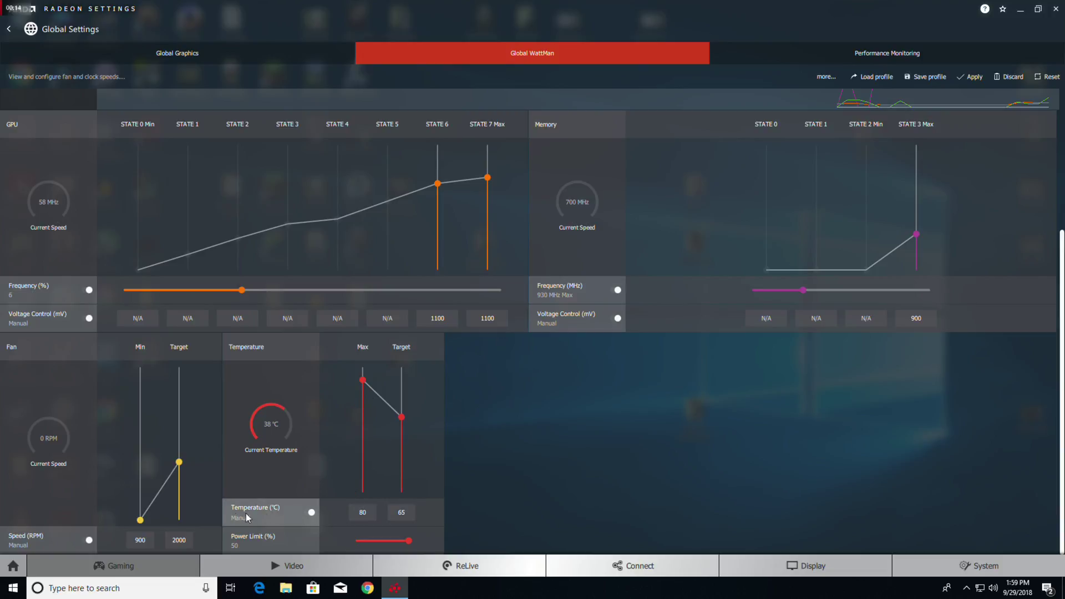
scroll(547, 466, "up", 1)
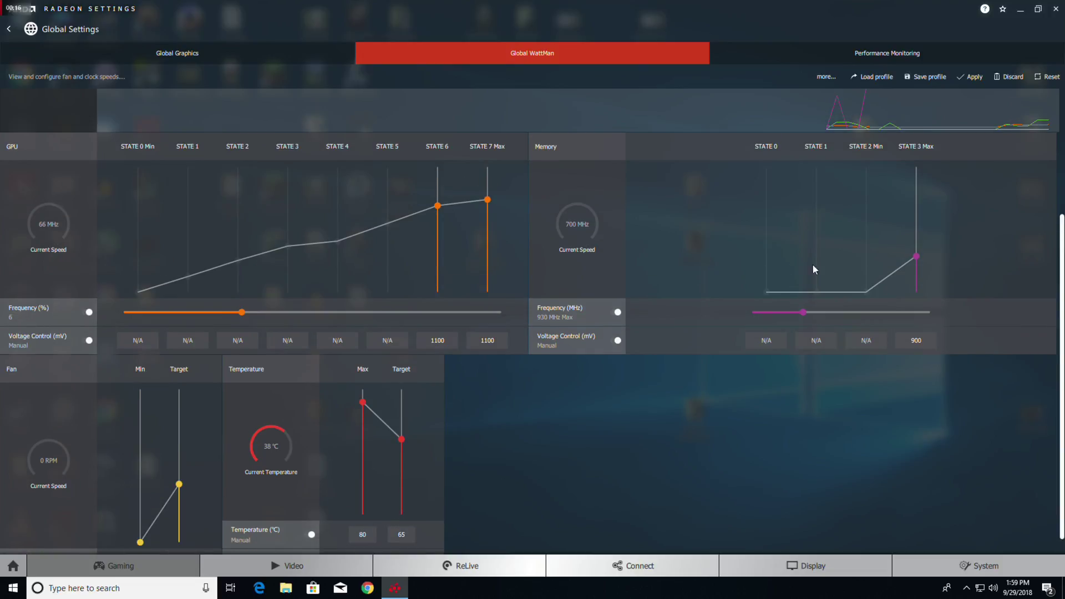
left_click(971, 77)
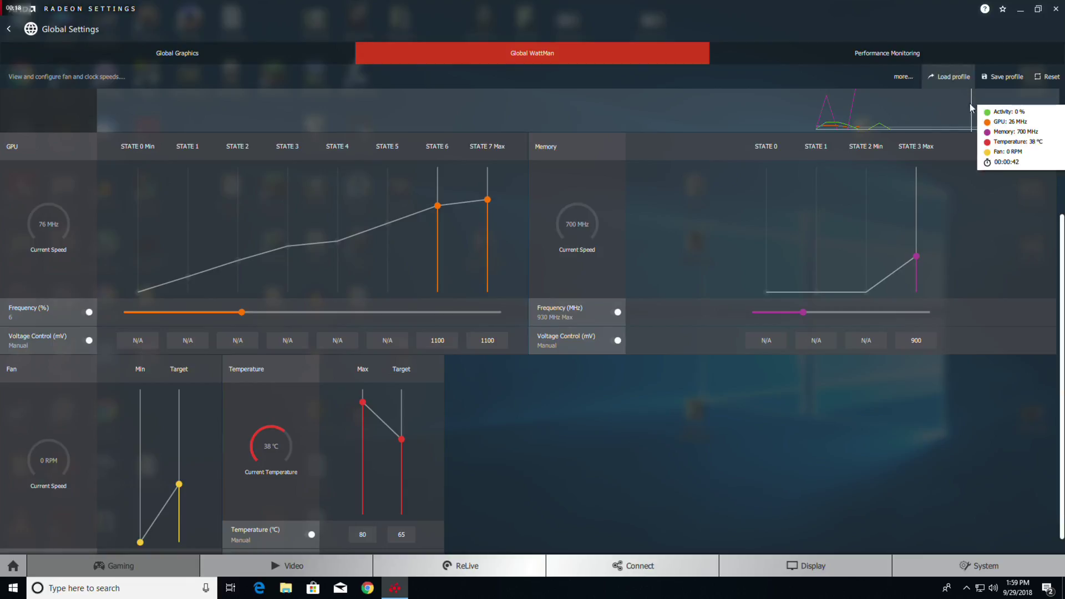
Step: Save the tuning over the existing Final XML profile in the CN folder, confirming the overwrite
left_click(1007, 76)
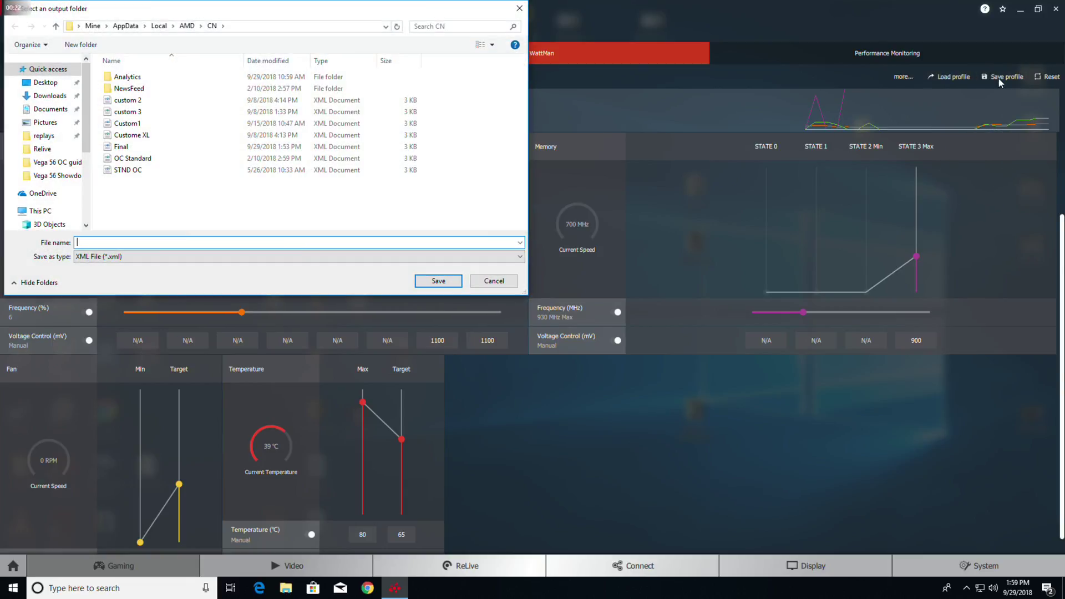
left_click(145, 147)
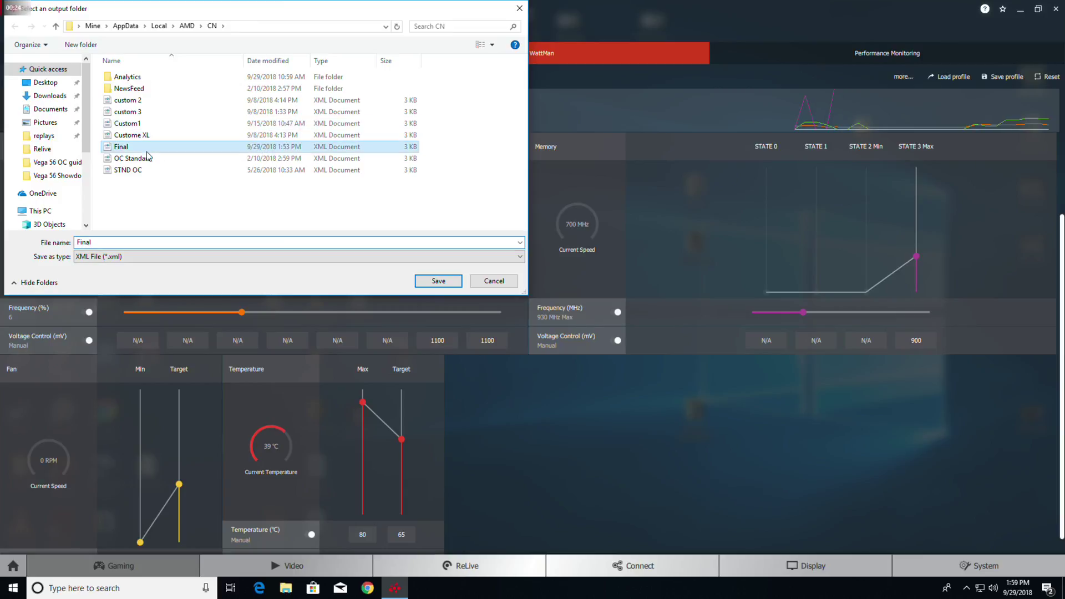
left_click(438, 281)
left_click(571, 292)
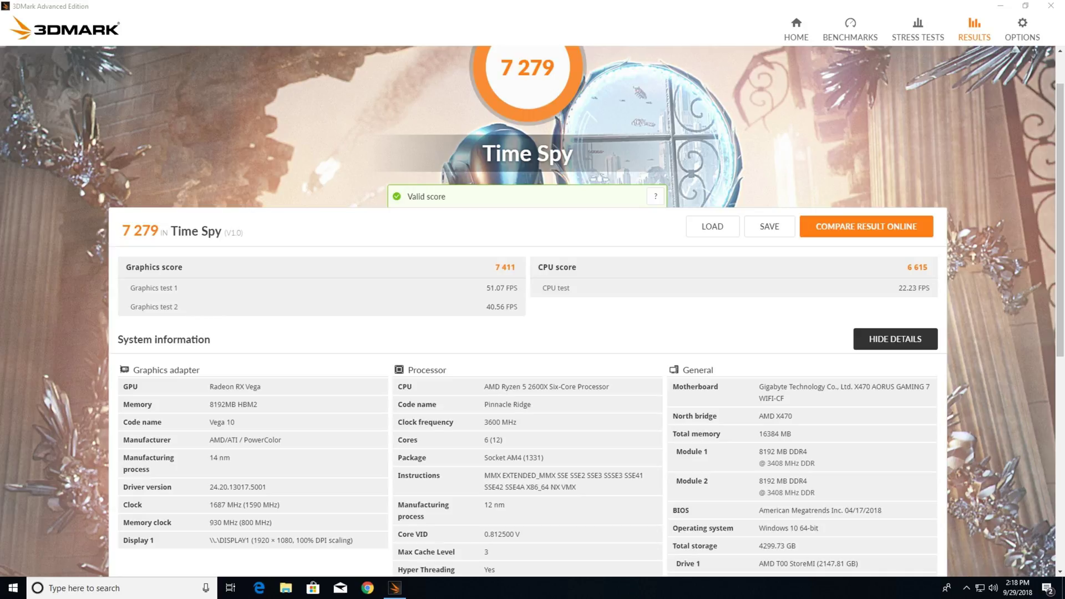
Step: Scroll the 7 279 Time Spy result down to its monitoring charts
scroll(667, 332, "down", 10)
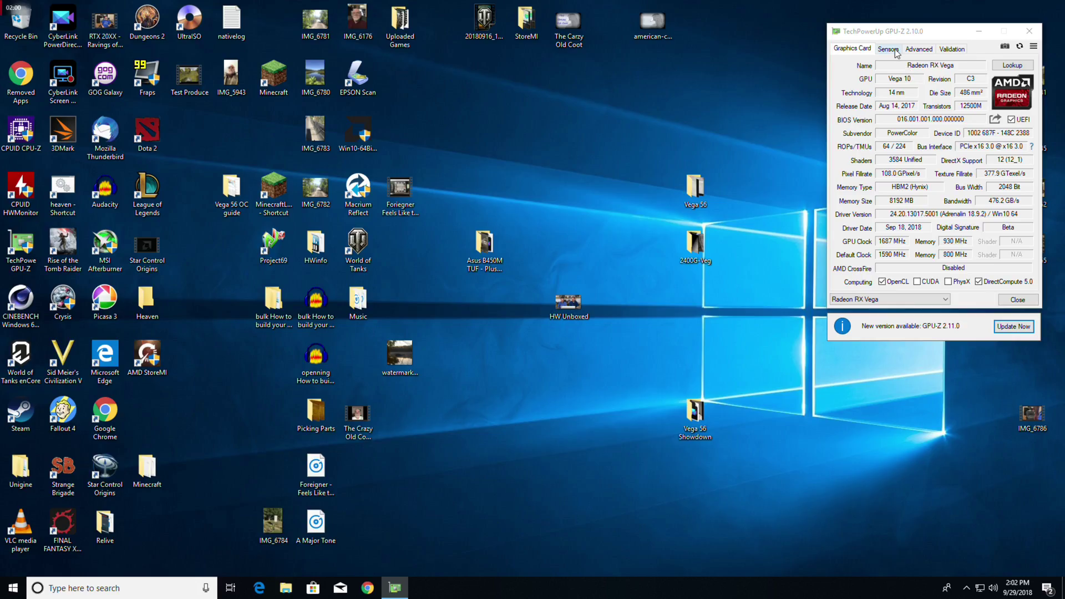
Step: Reset GPU-Z sensor readings with Log to file enabled, then launch 3DMark from the desktop
left_click(889, 49)
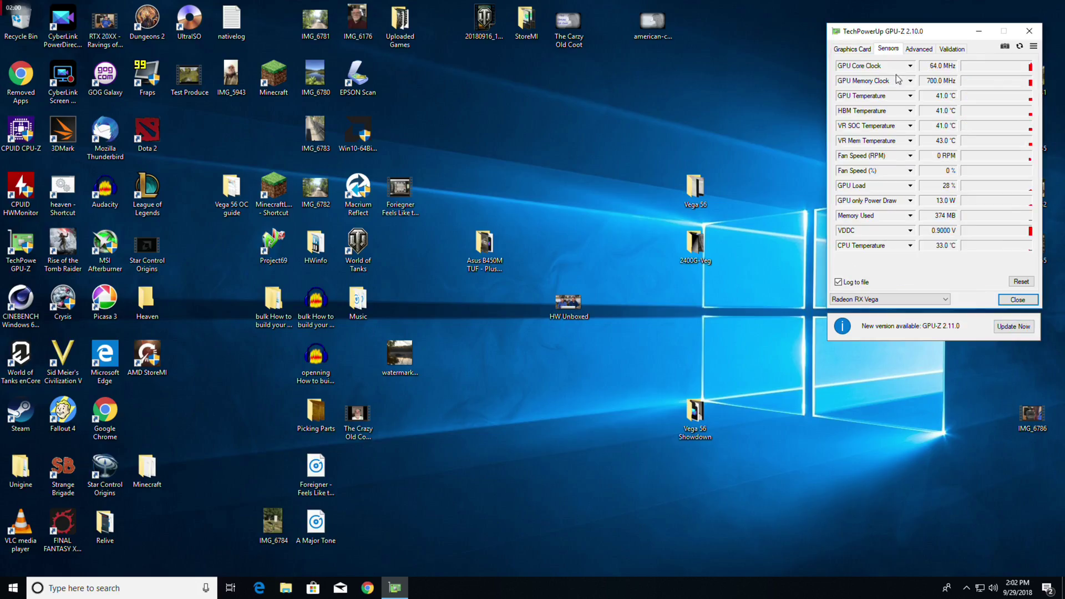
left_click(1021, 282)
left_click(845, 51)
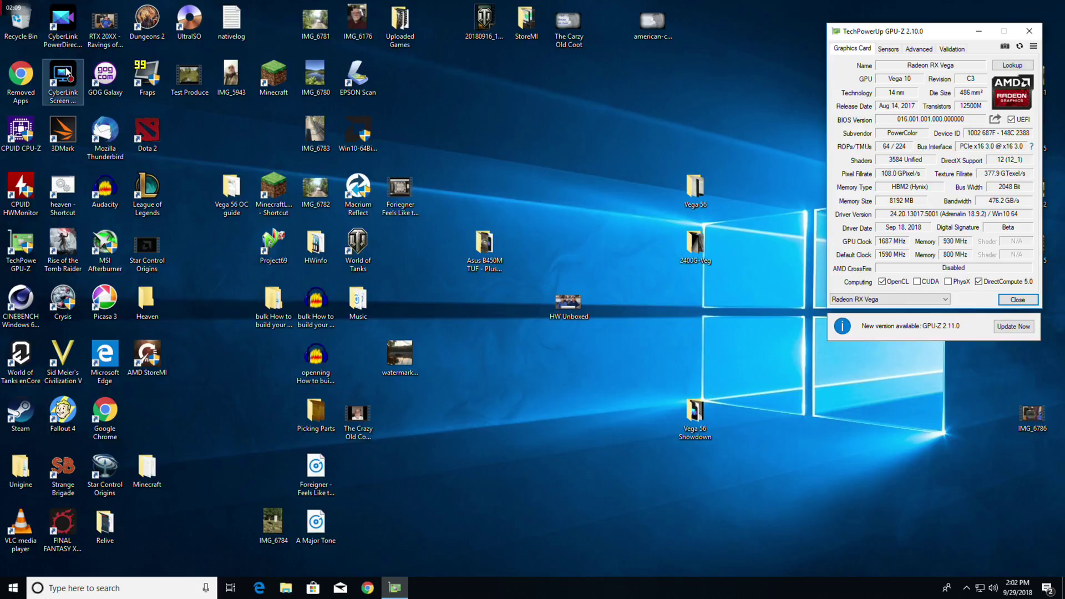
double_click(65, 131)
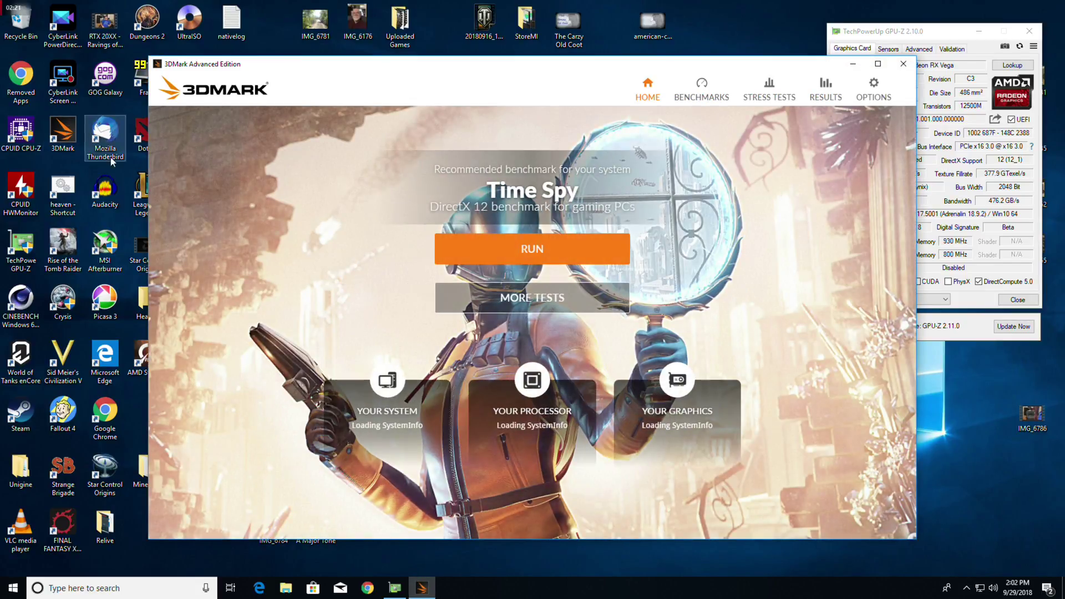
Step: Run Time Spy to a valid 7121 score and expand its System information details
left_click(493, 255)
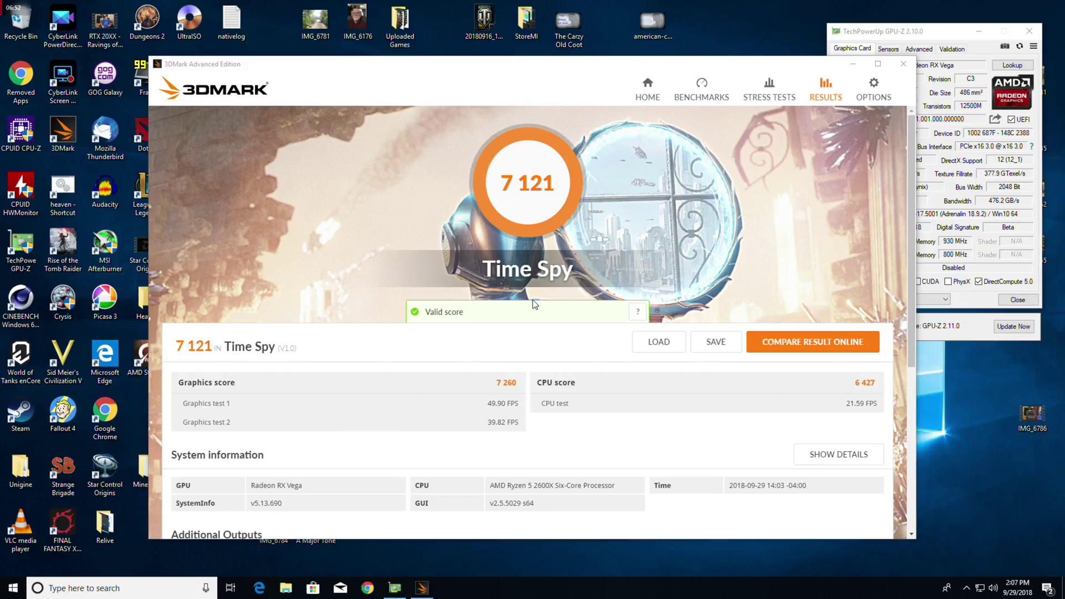
scroll(511, 292, "down", 3)
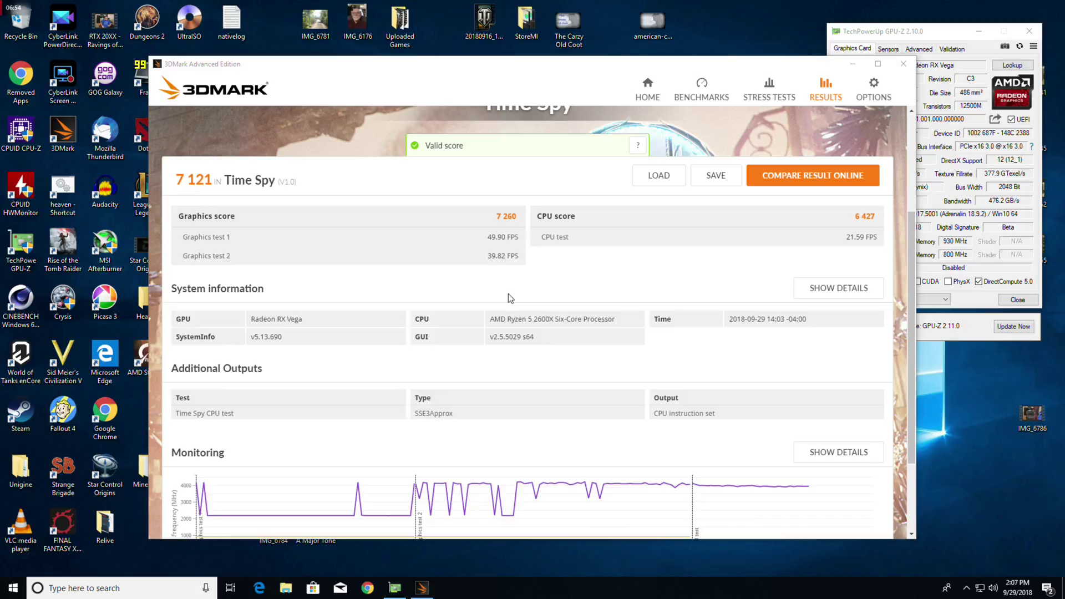
left_click(796, 294)
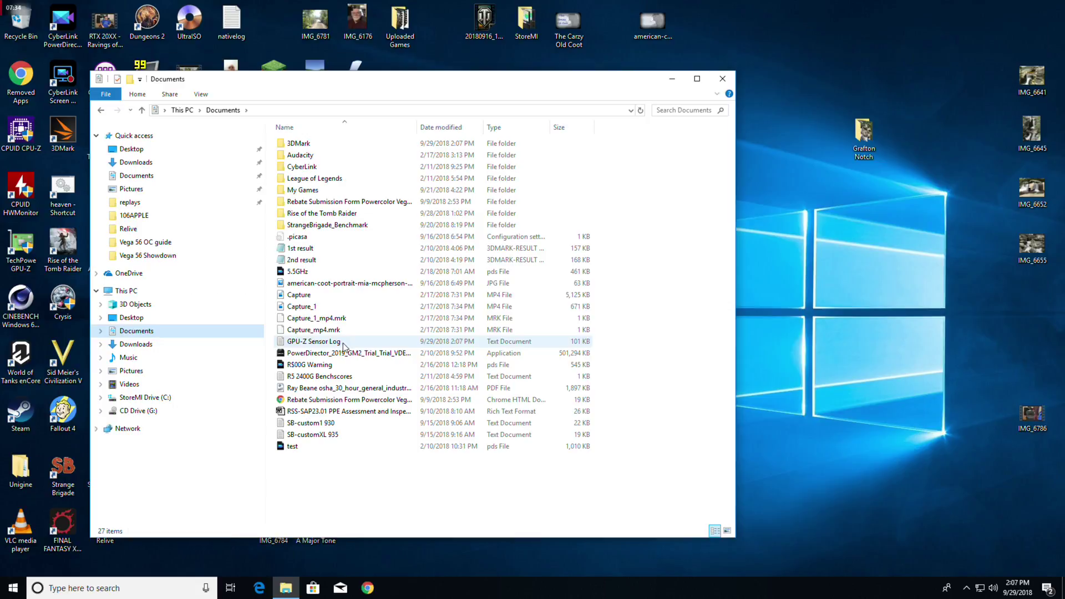
Step: Open the 101 KB GPU-Z Sensor Log in Notepad and read it down to the 14:07:46 entry
double_click(339, 346)
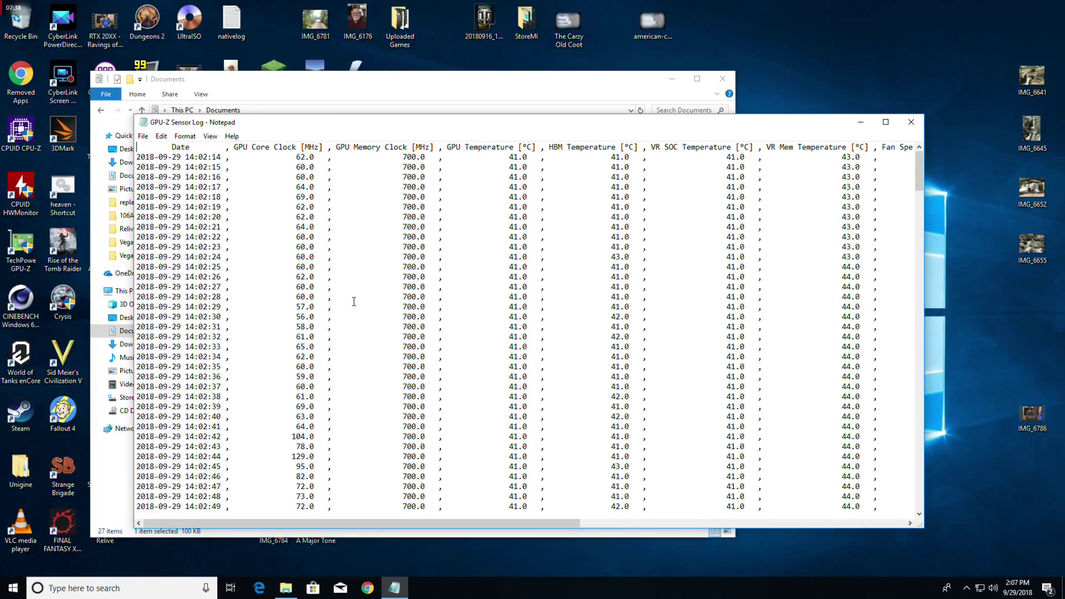
scroll(354, 301, "down", 17)
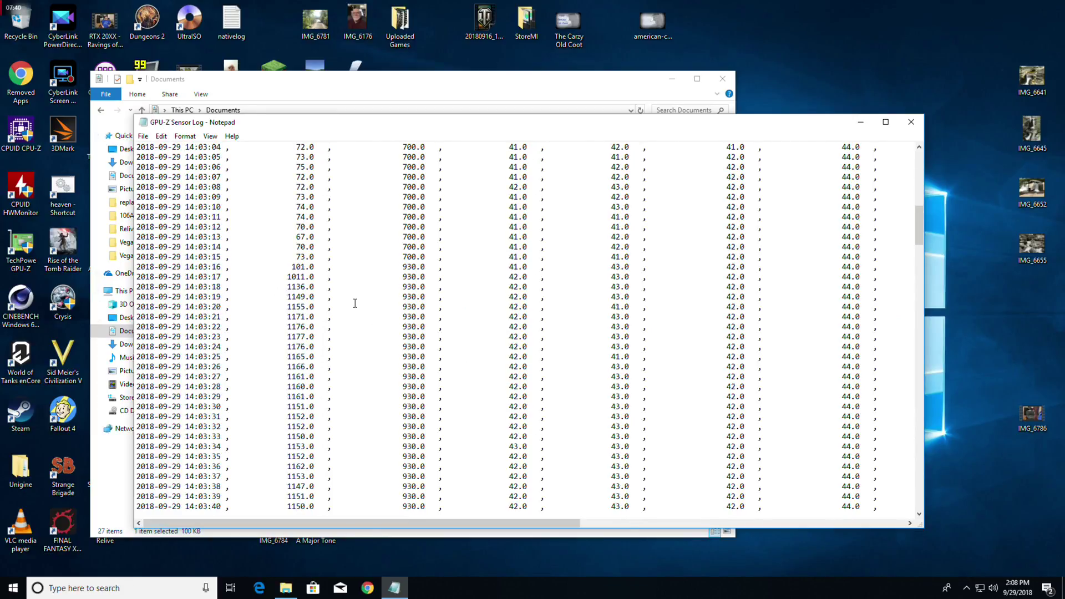
scroll(356, 303, "down", 2)
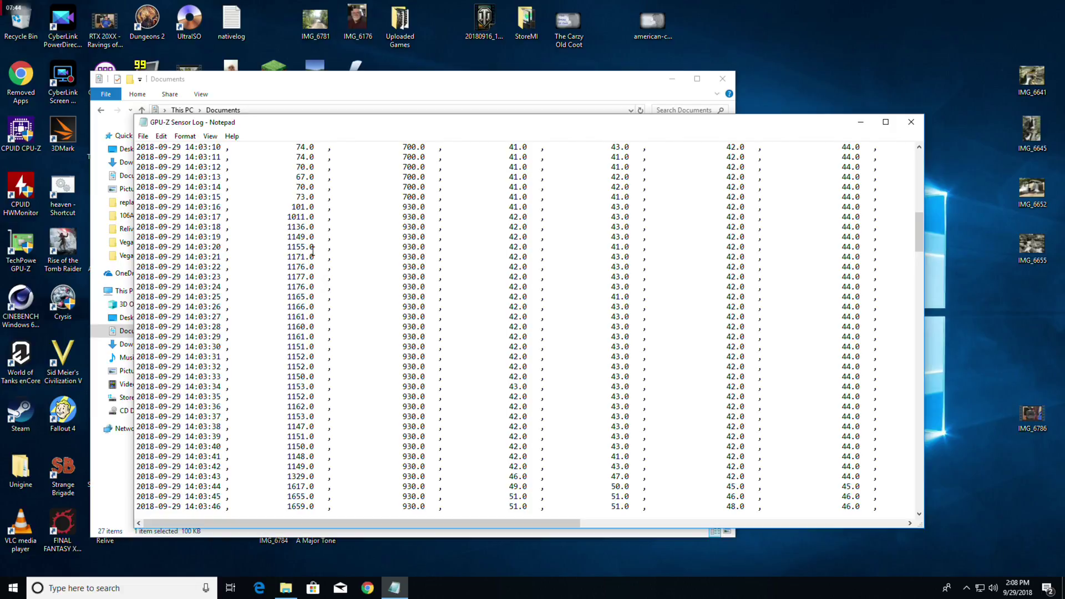
scroll(312, 251, "down", 3)
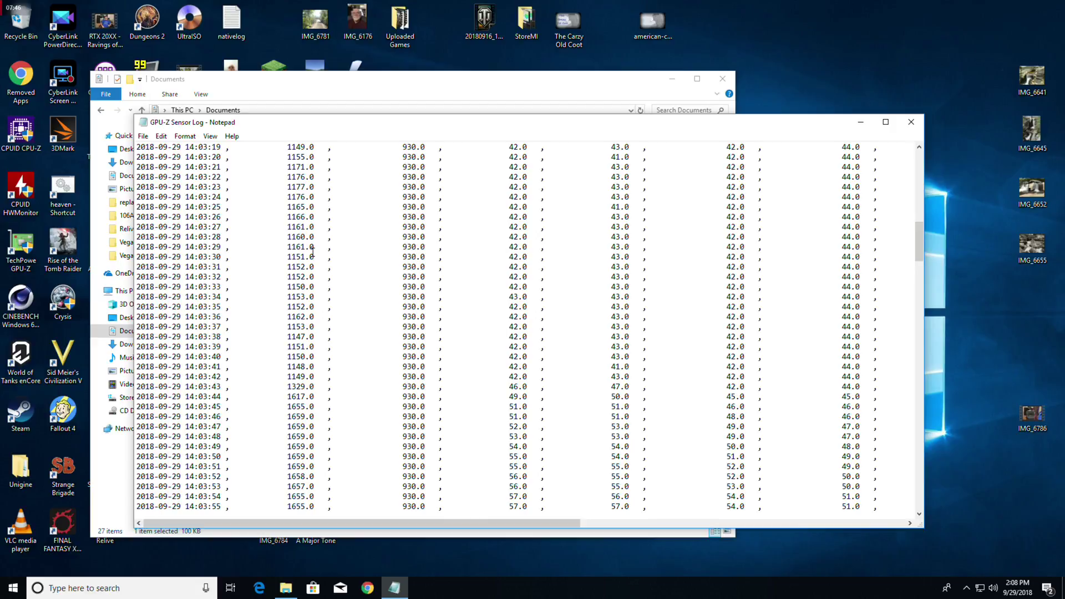
scroll(312, 251, "down", 7)
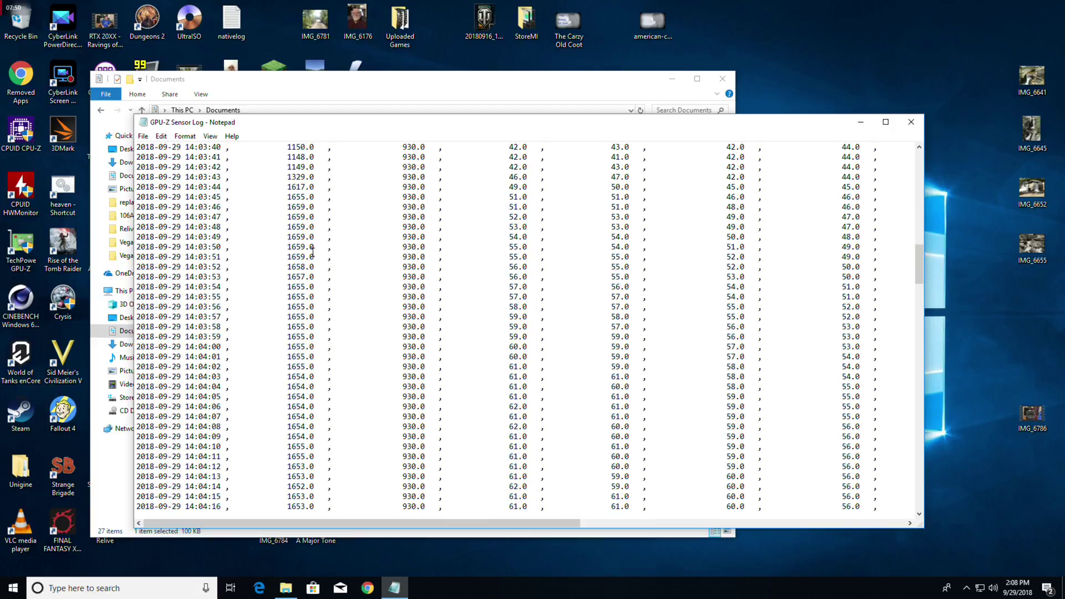
scroll(312, 252, "down", 6)
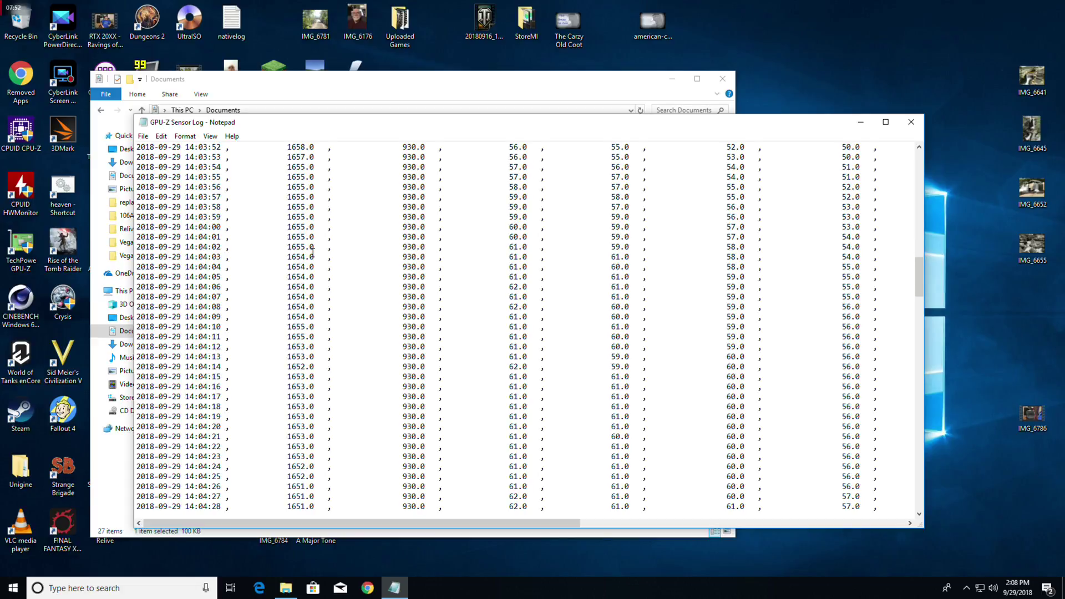
scroll(312, 251, "down", 8)
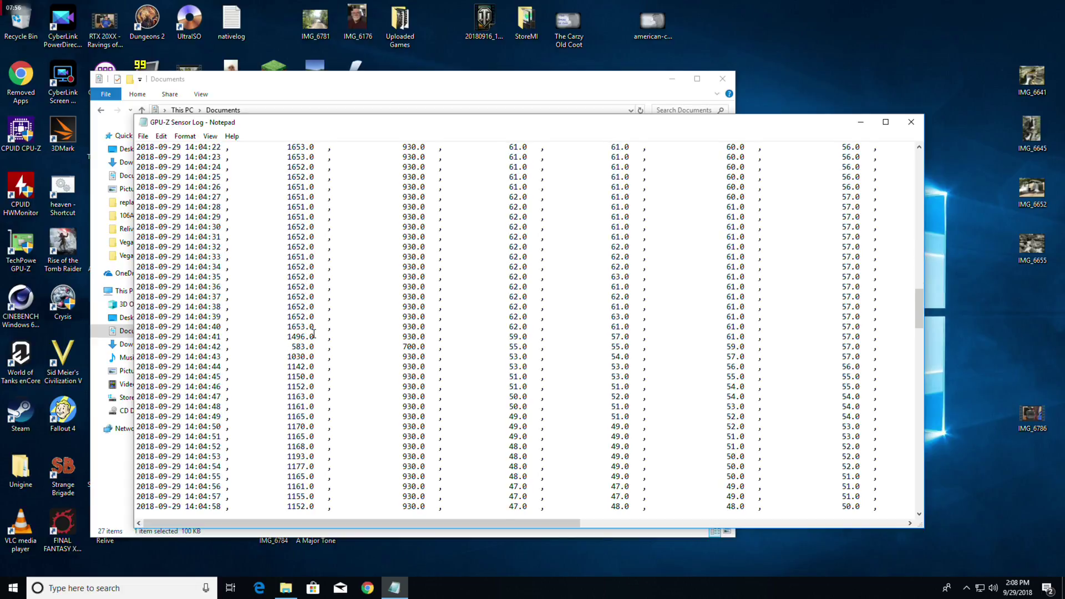
scroll(314, 333, "down", 8)
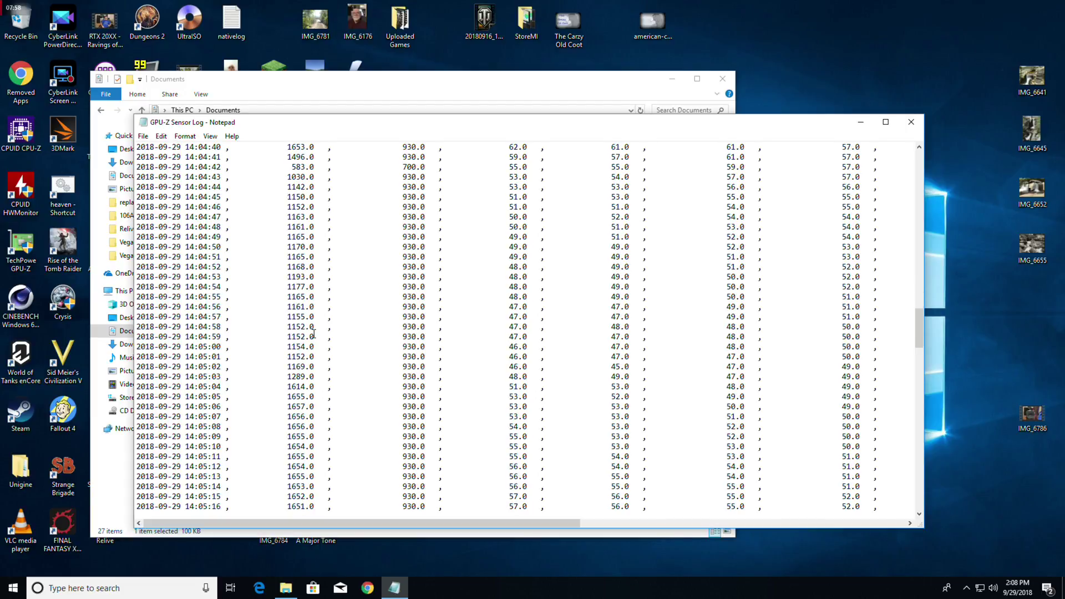
scroll(313, 333, "down", 12)
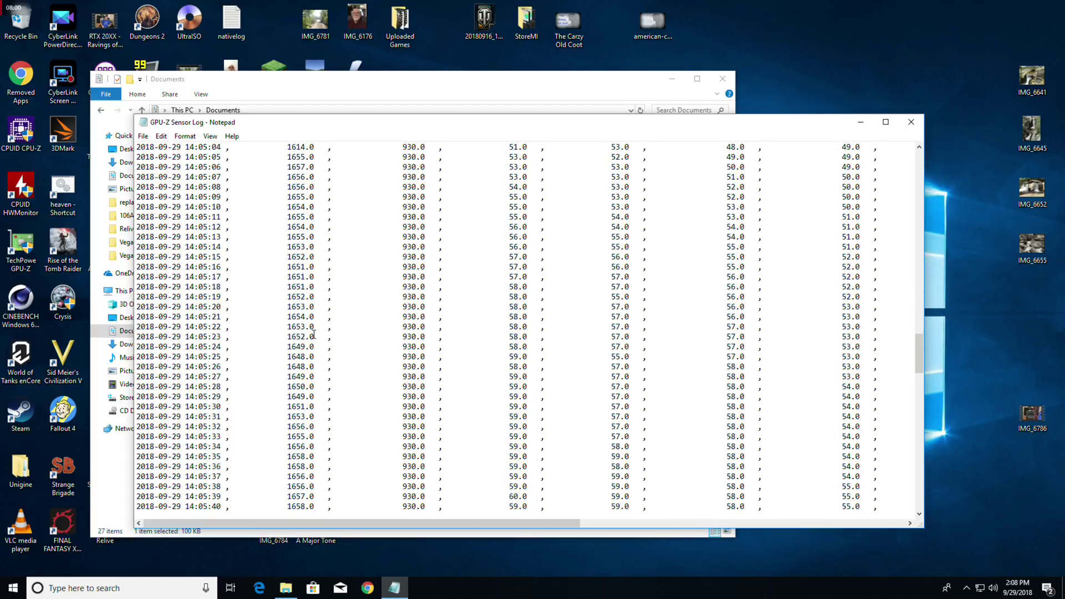
scroll(314, 334, "down", 4)
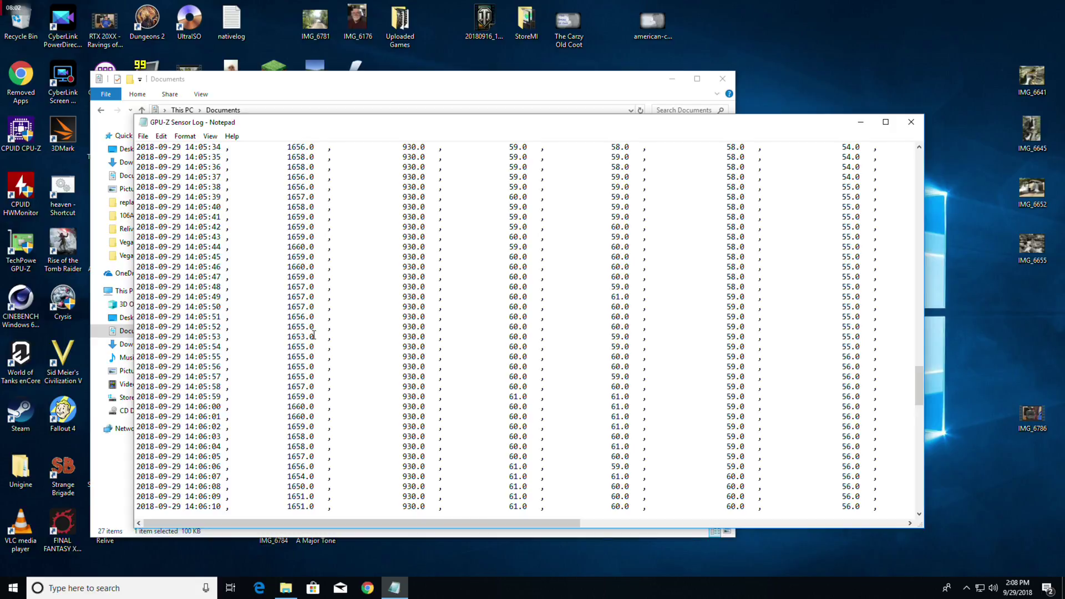
scroll(313, 335, "down", 5)
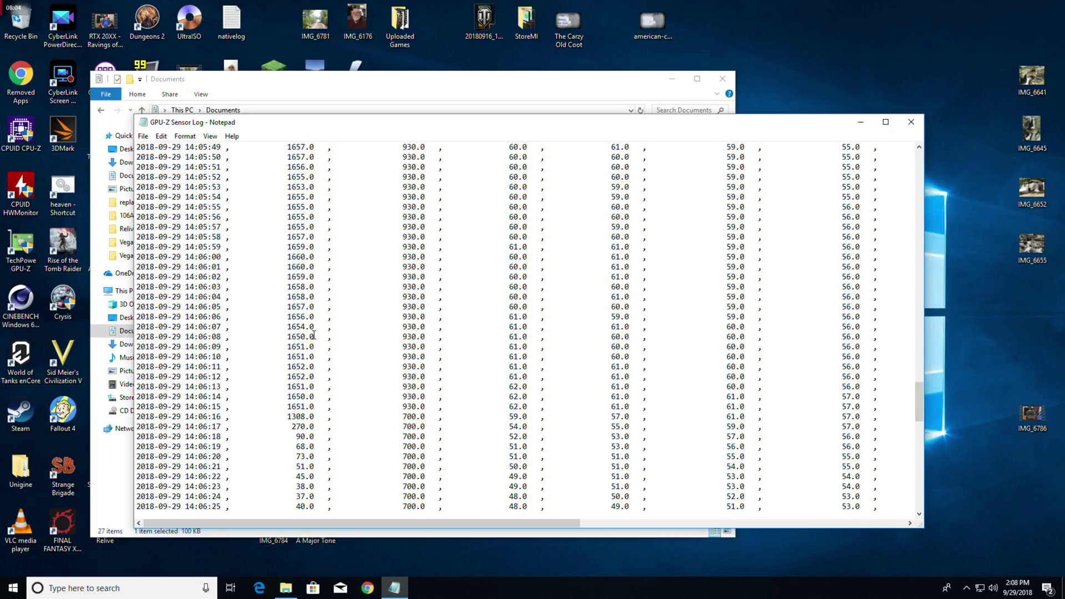
scroll(313, 335, "down", 8)
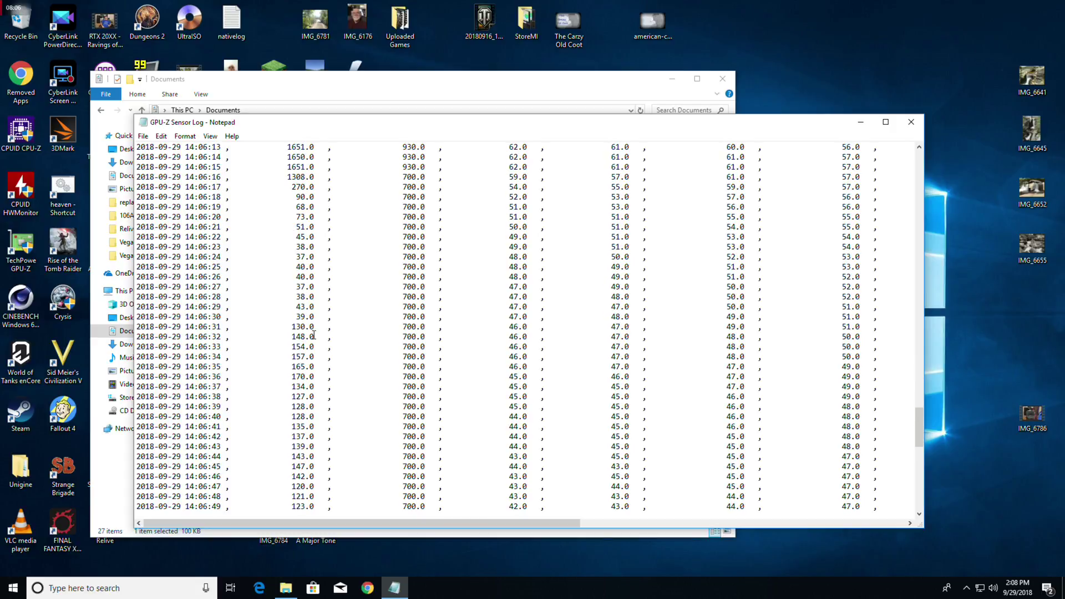
scroll(314, 335, "down", 8)
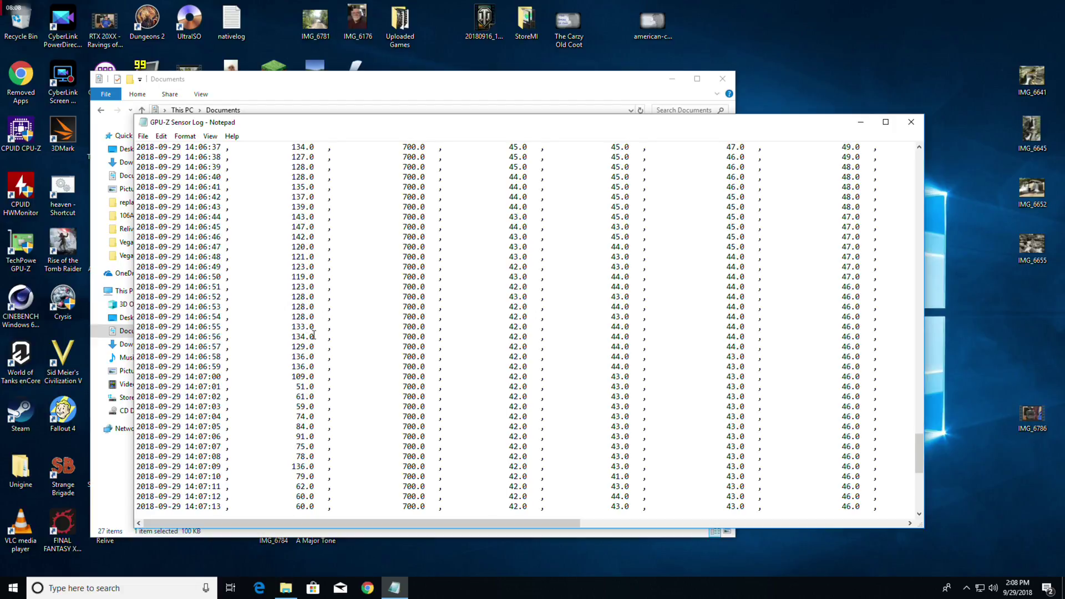
scroll(313, 335, "down", 12)
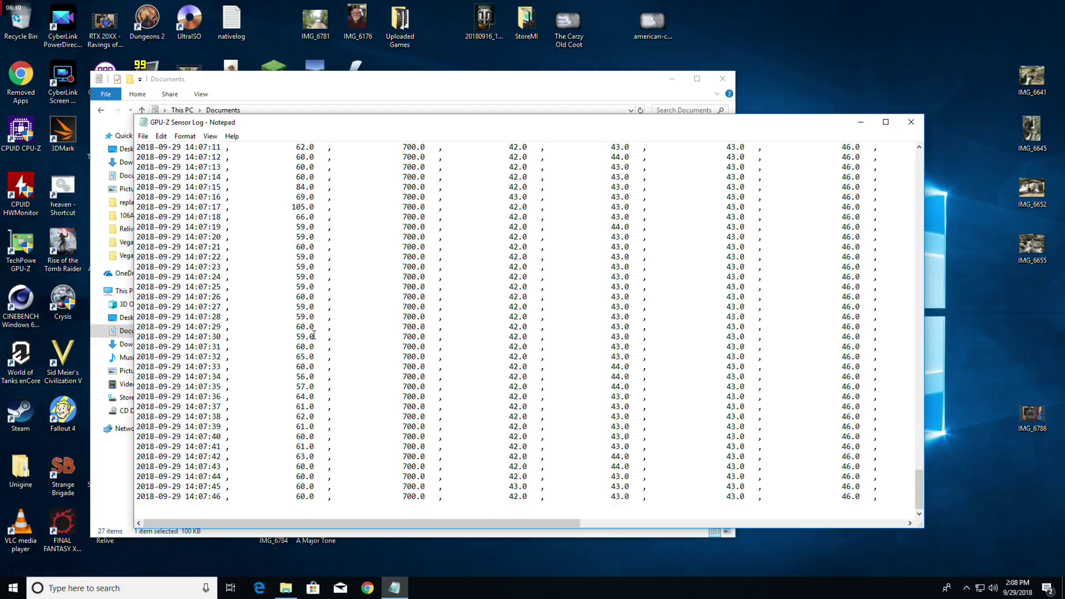
key("ctrl+Home")
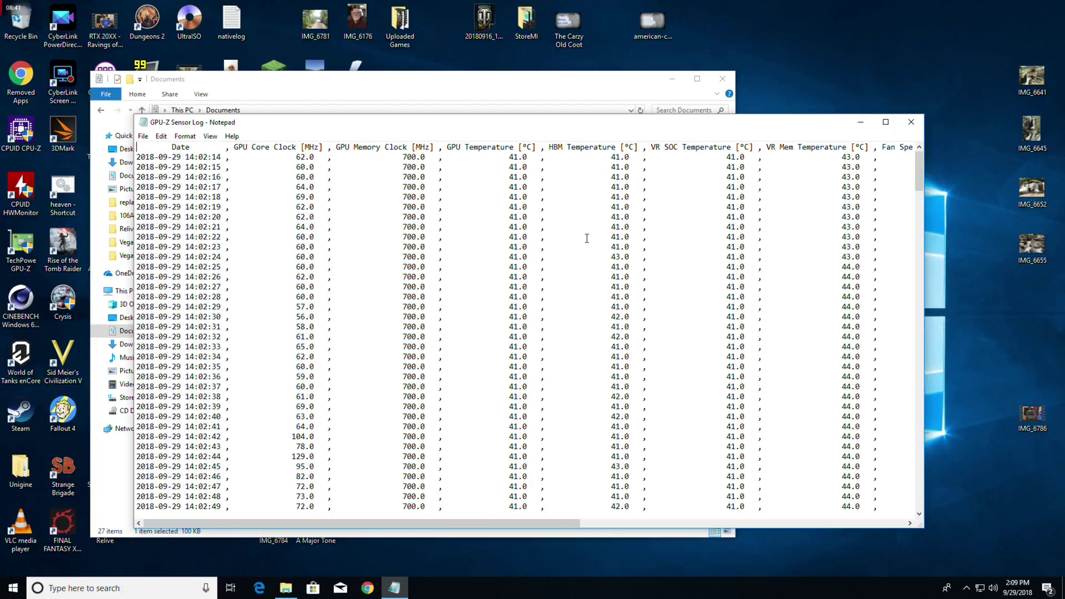
scroll(580, 246, "down", 13)
scroll(580, 246, "down", 17)
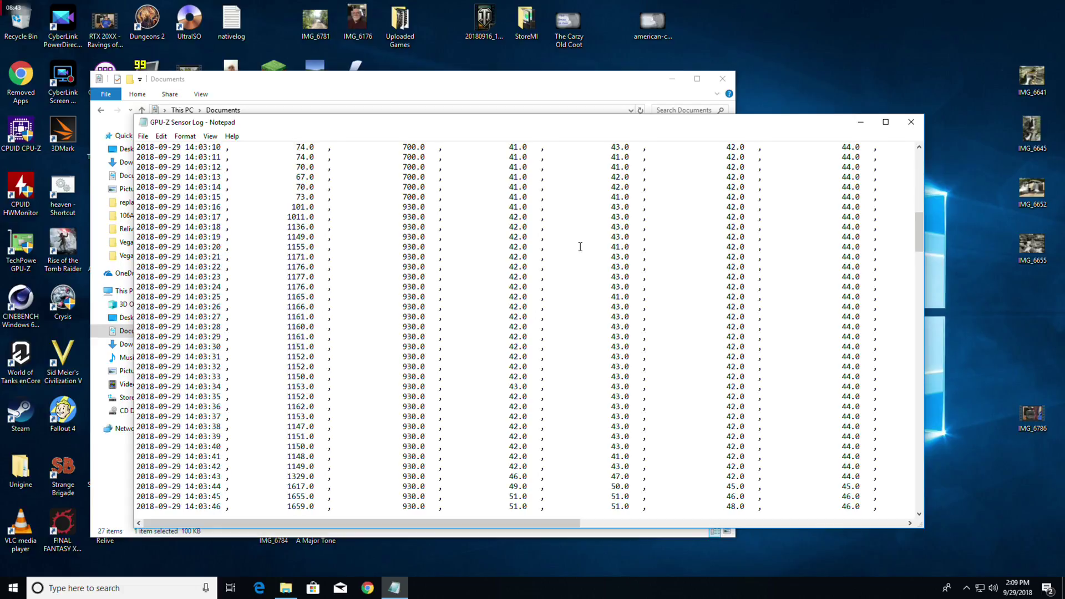
scroll(580, 246, "down", 3)
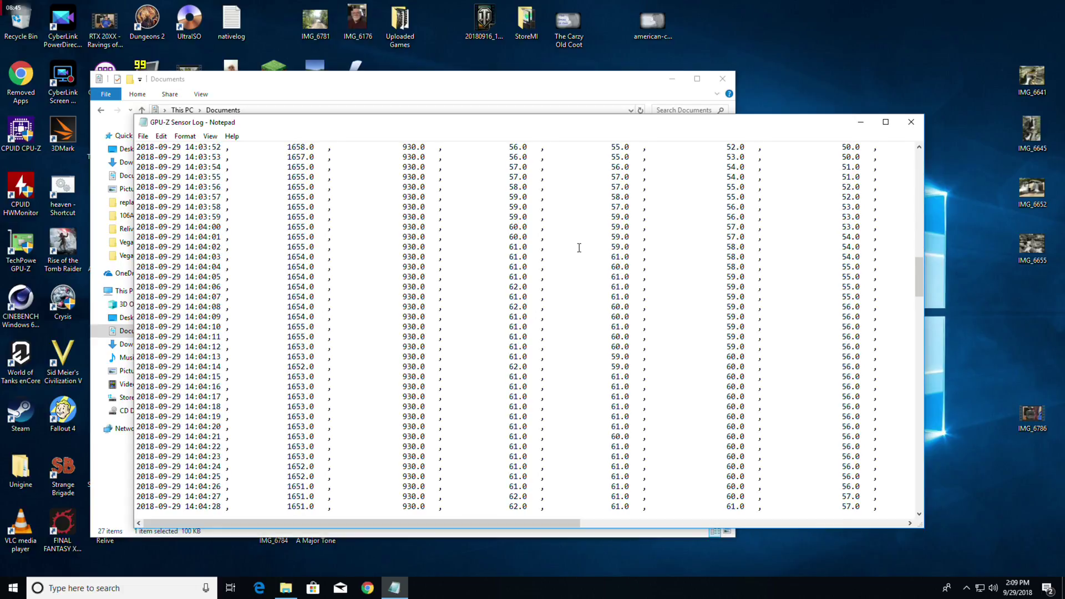
scroll(579, 247, "down", 5)
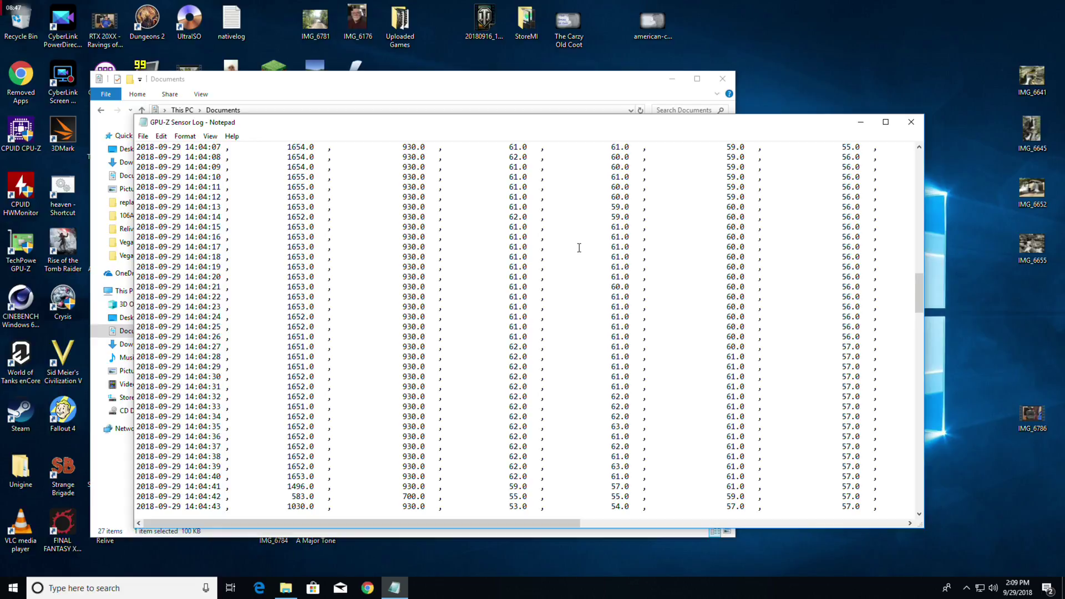
scroll(579, 248, "down", 5)
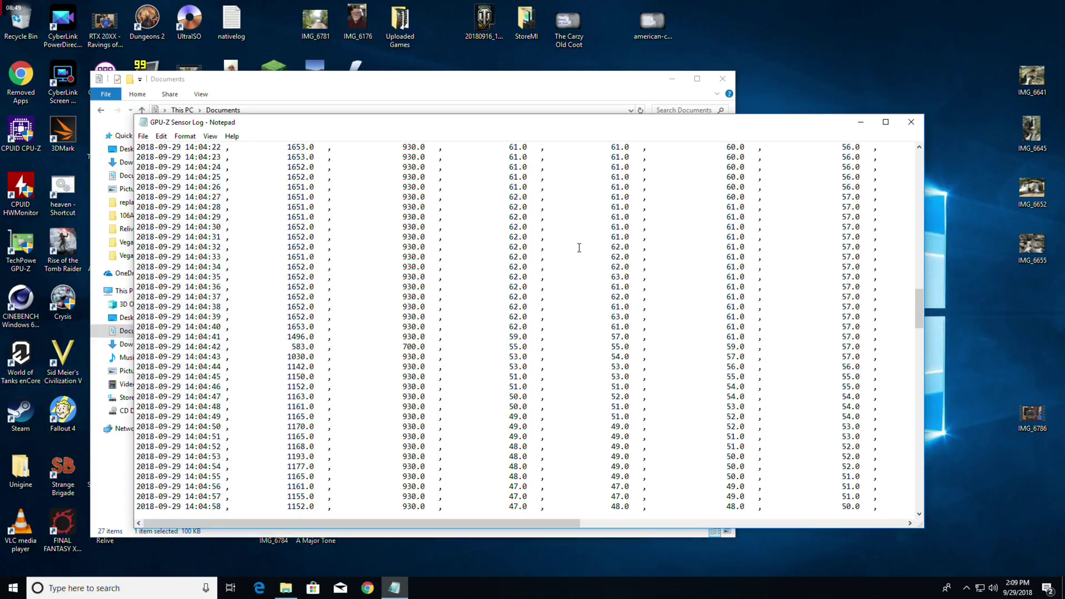
scroll(578, 247, "down", 15)
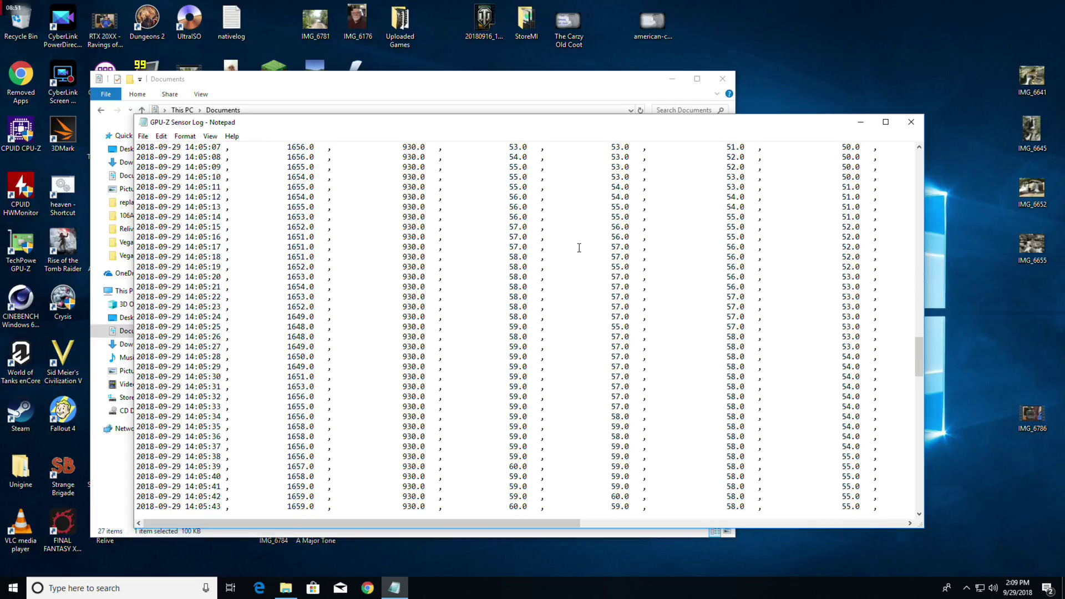
scroll(578, 247, "down", 9)
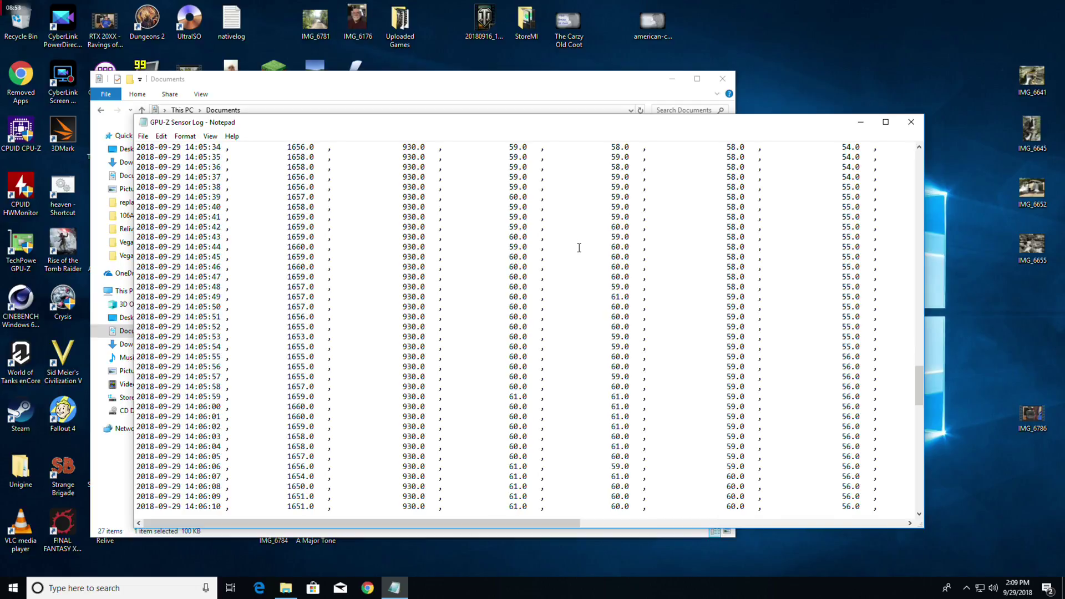
scroll(579, 248, "down", 9)
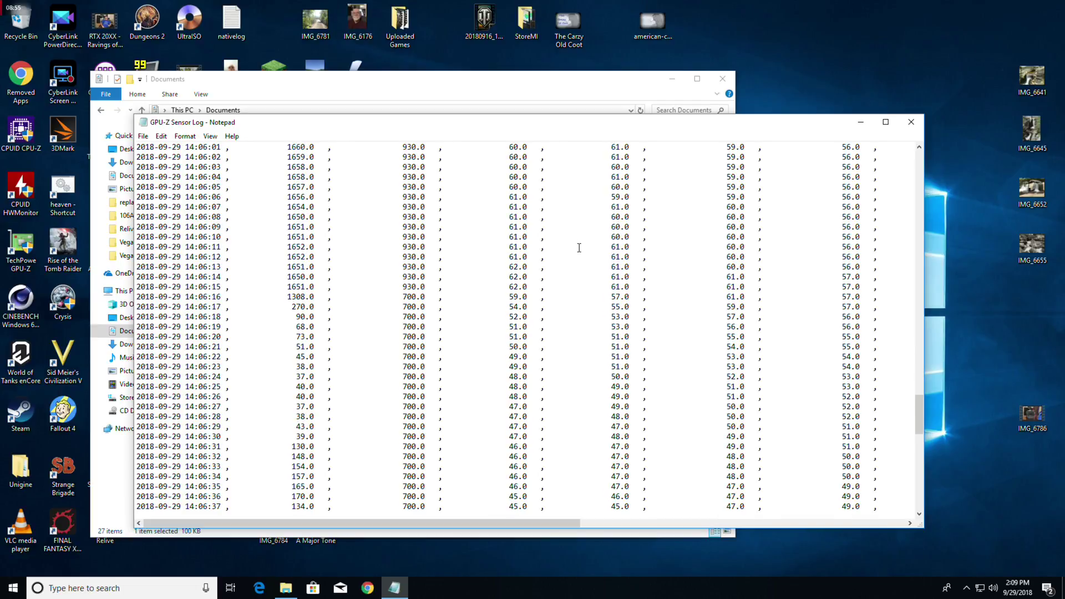
scroll(579, 247, "down", 5)
scroll(579, 248, "up", 15)
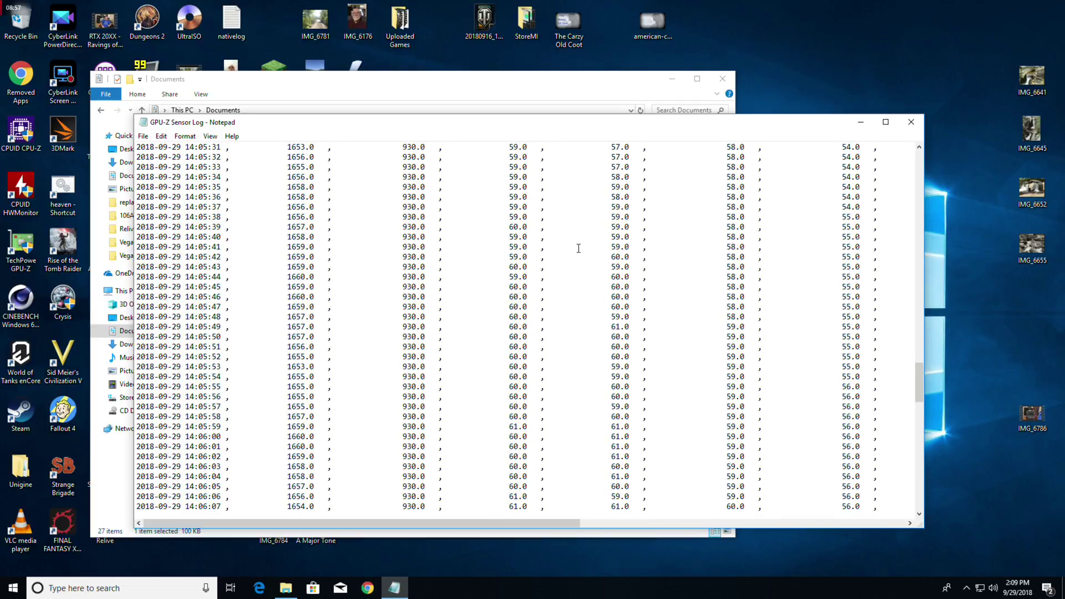